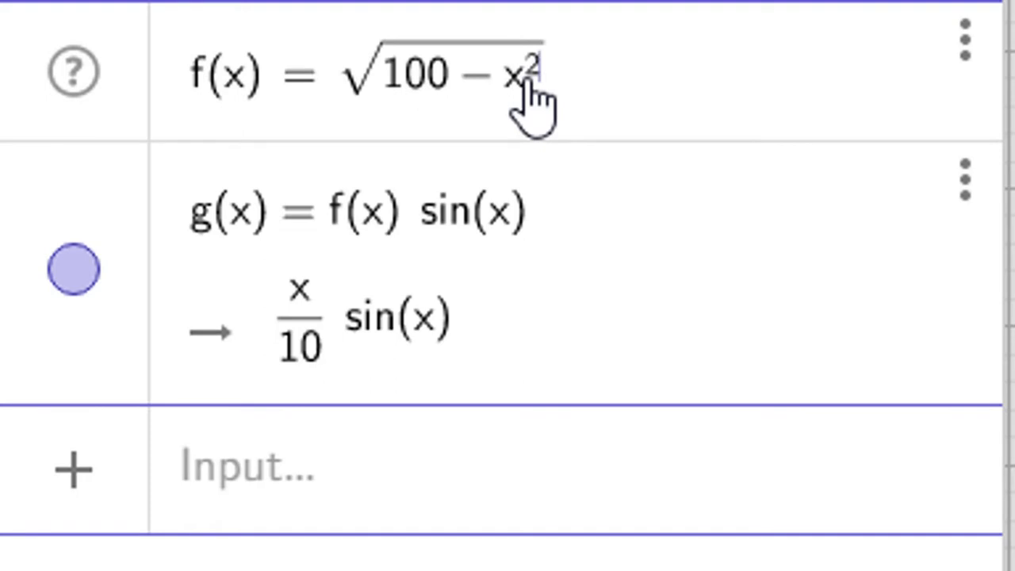
Step: Apply √(100 − x²) as the definition of f(x)
key(Return)
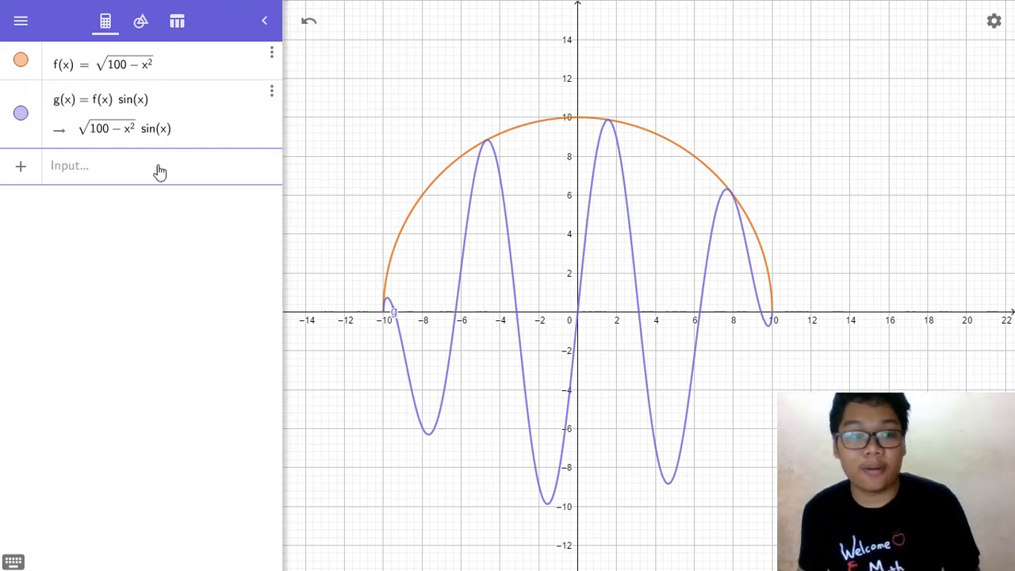
Step: Replace the definition of f(x) with sin(2x)
click(240, 62)
key(BackSpace)
key(BackSpace)
key(BackSpace)
key(BackSpace)
key(BackSpace)
key(BackSpace)
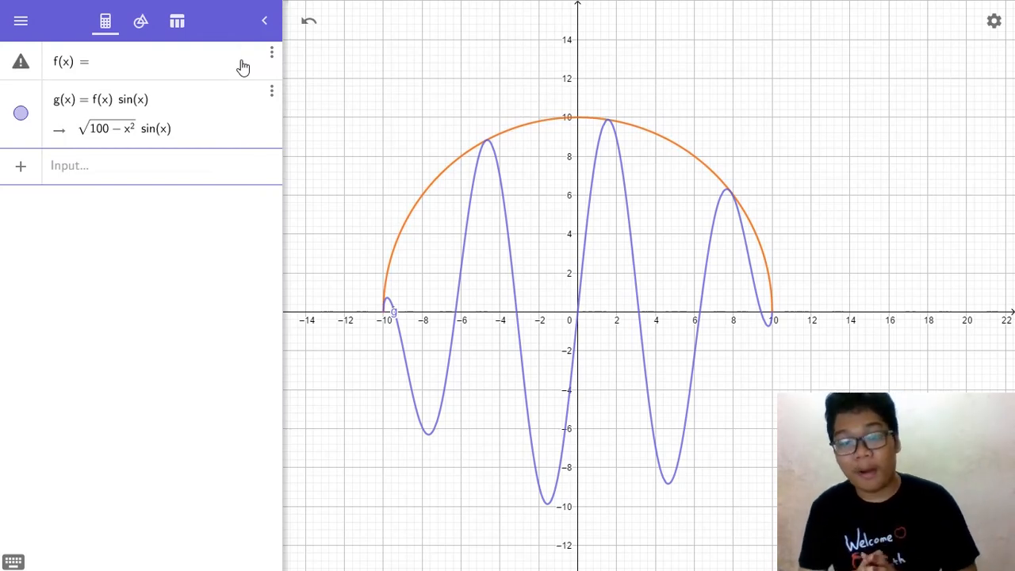
text(sin()
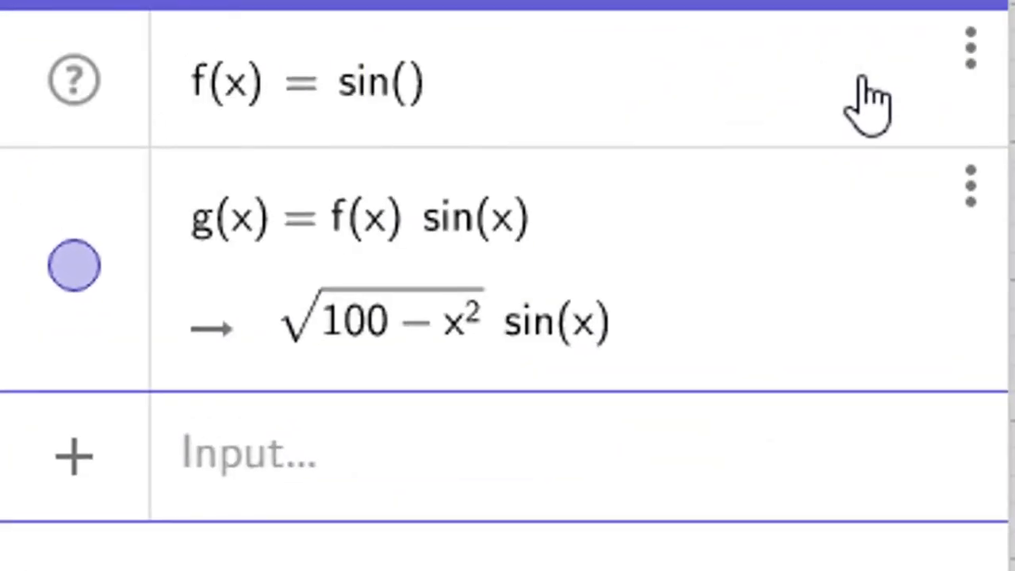
text(2 x)
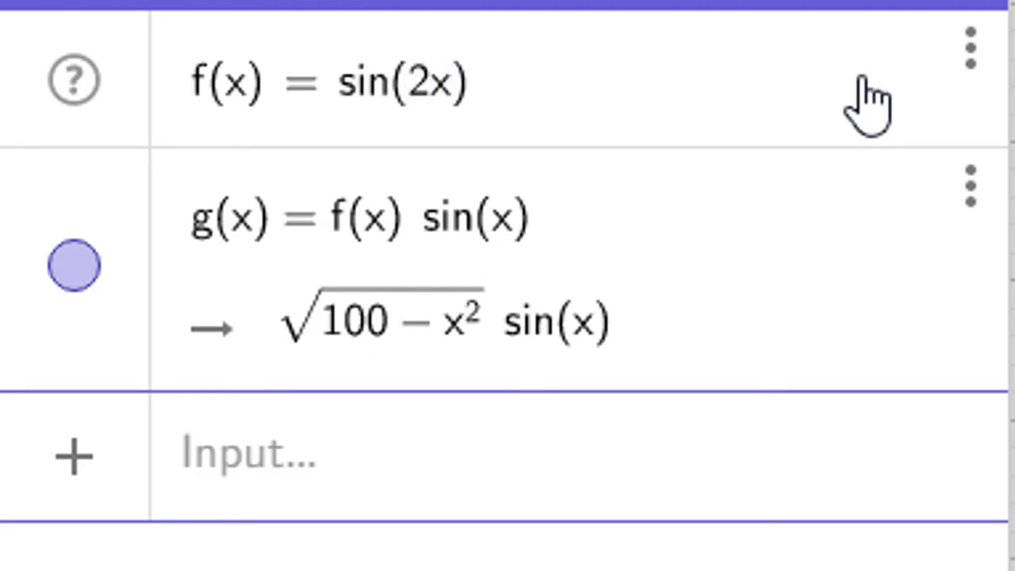
key(Return)
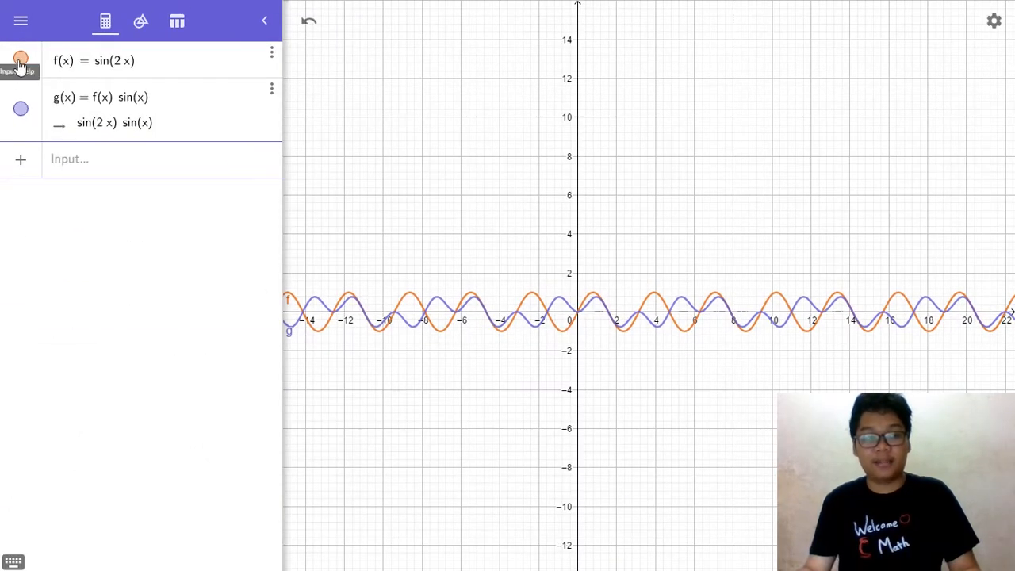
Step: Hide the graph of f(x) and examine the curve of g(x) up close along the positive x-axis
click(21, 62)
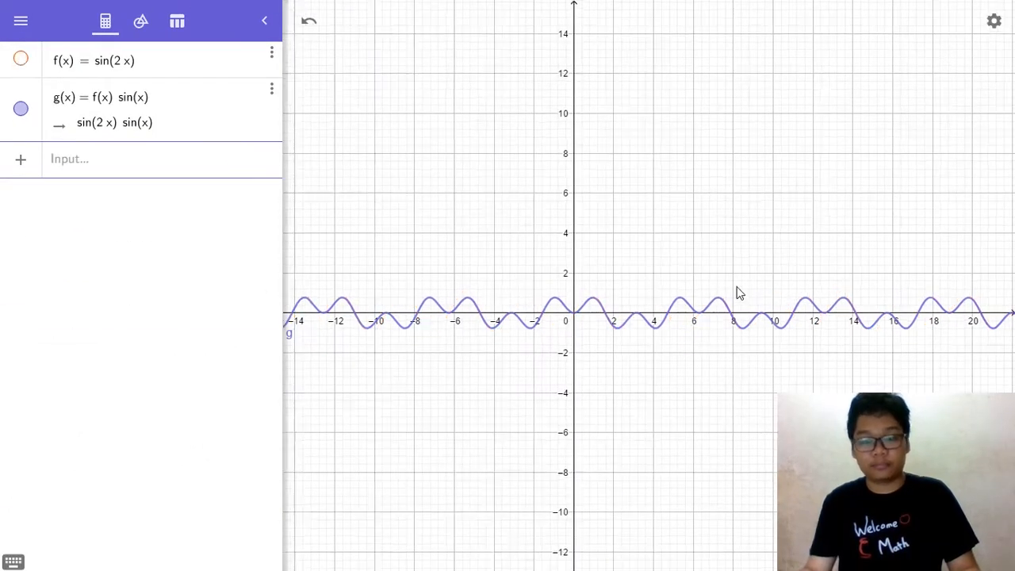
scroll(725, 295, up, 8)
drag(670, 260, 664, 260)
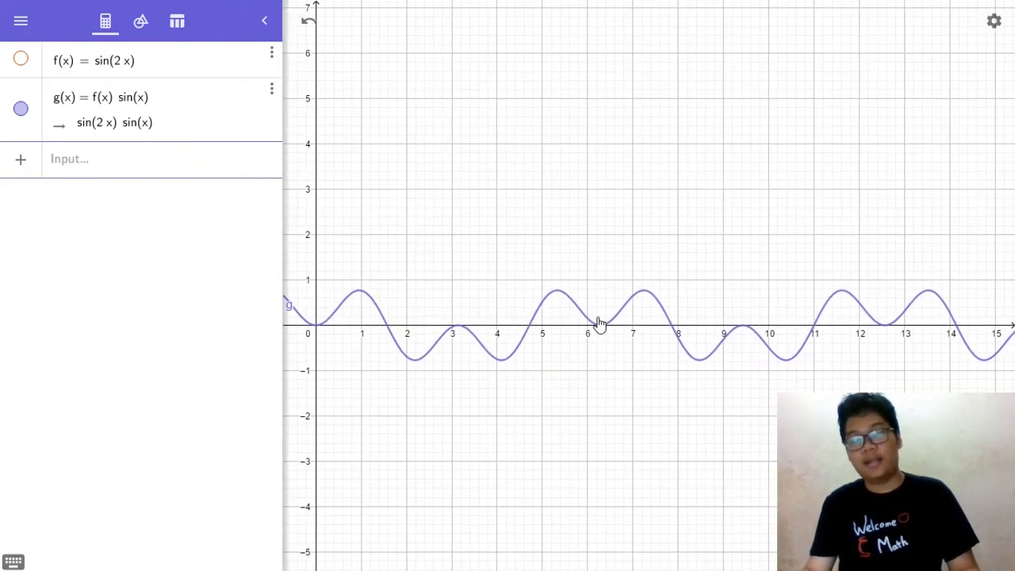
drag(680, 248, 729, 243)
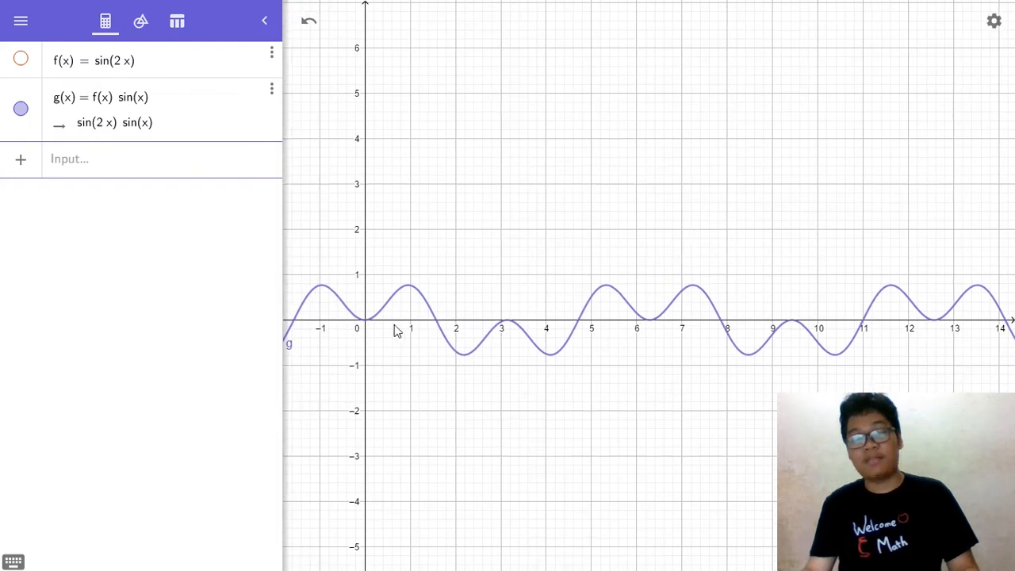
Step: Delete f(x) along with its dependent g(x), and add the new function x/10
click(270, 61)
click(301, 124)
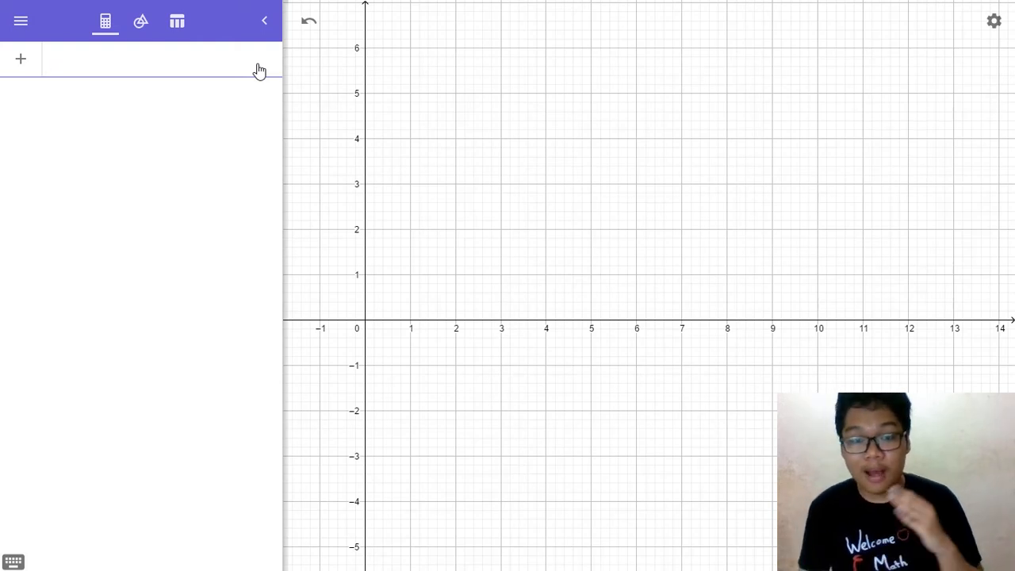
drag(575, 138, 576, 162)
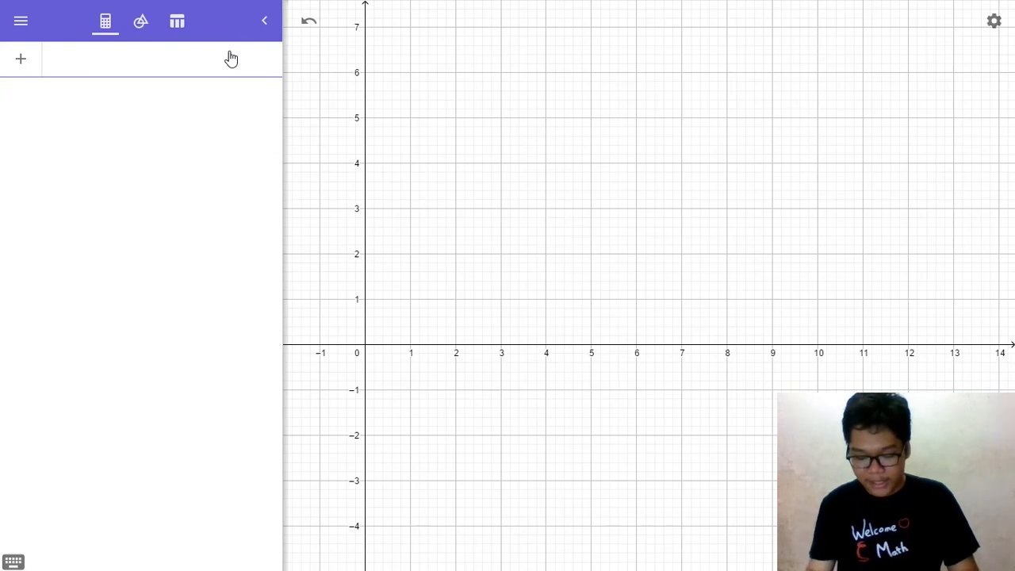
text(x/10)
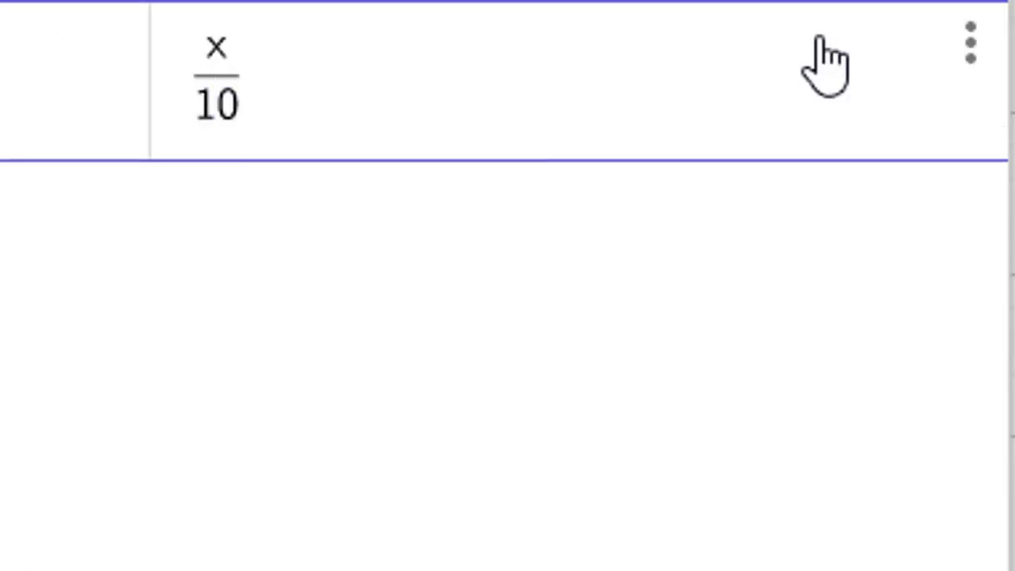
key(Return)
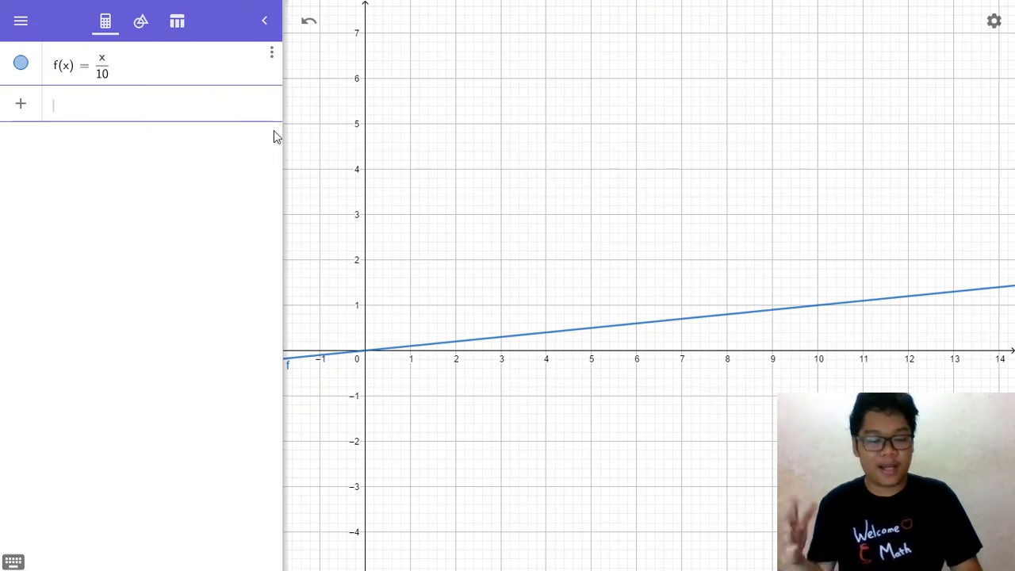
Step: Add a second function, sin(x²/10), below f(x)
text(sin)
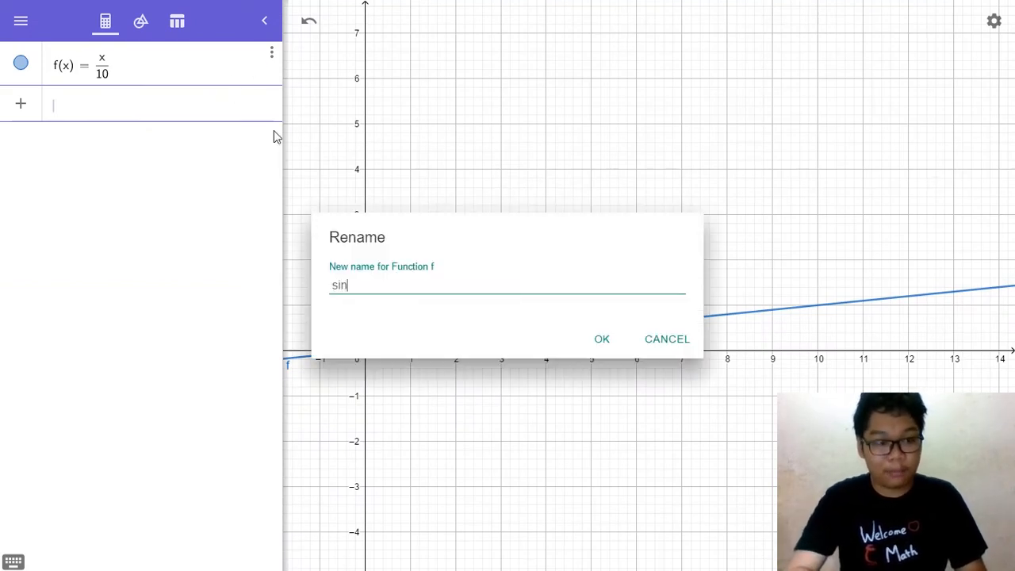
click(670, 347)
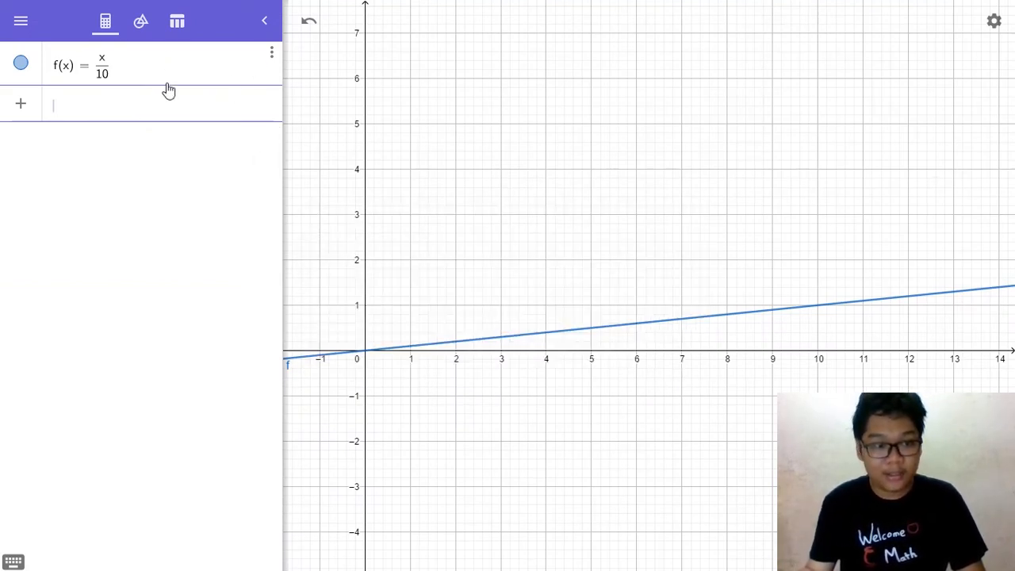
click(168, 109)
text(sin)
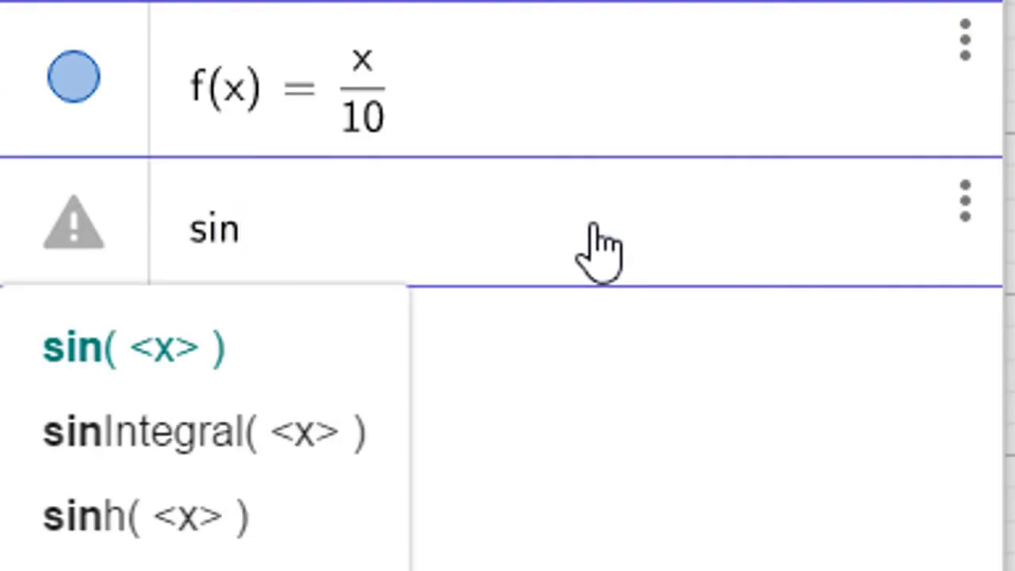
text(()
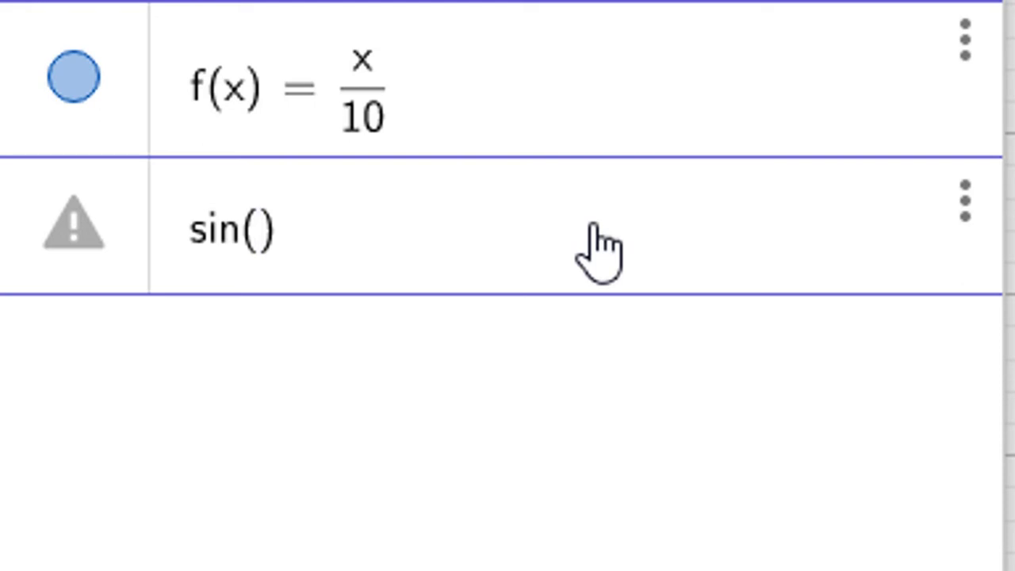
text(x^2)
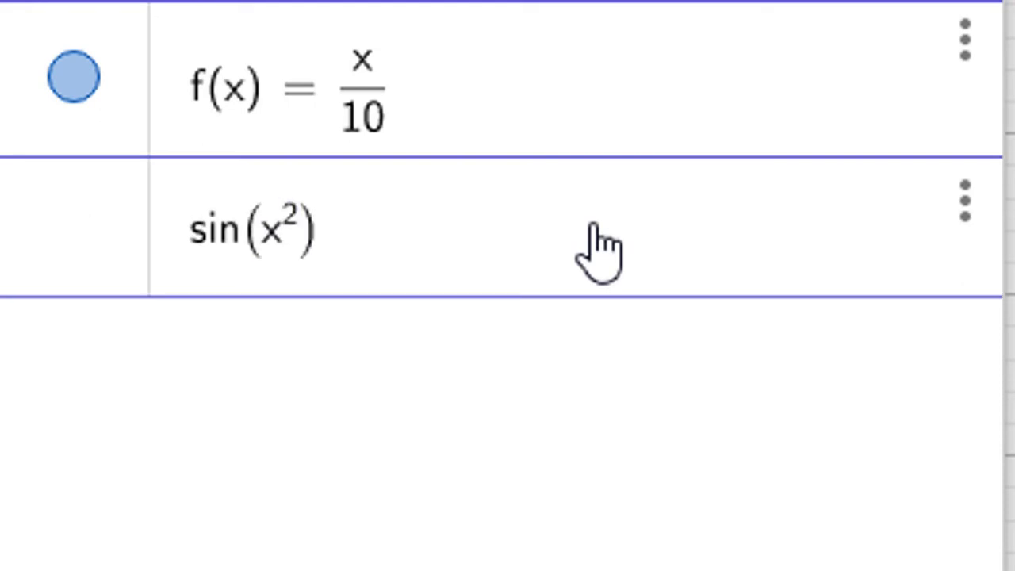
text(/10)
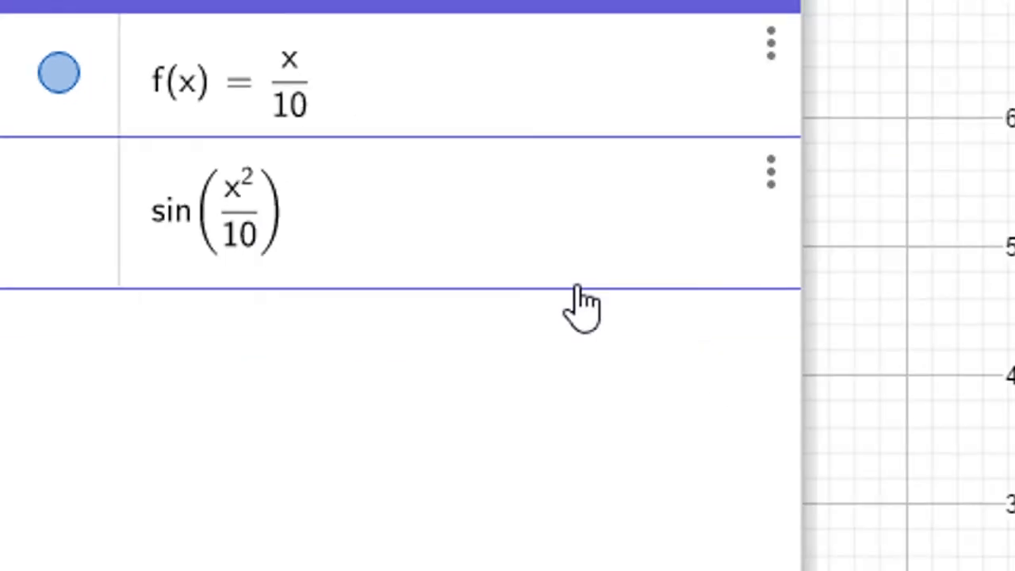
key(Return)
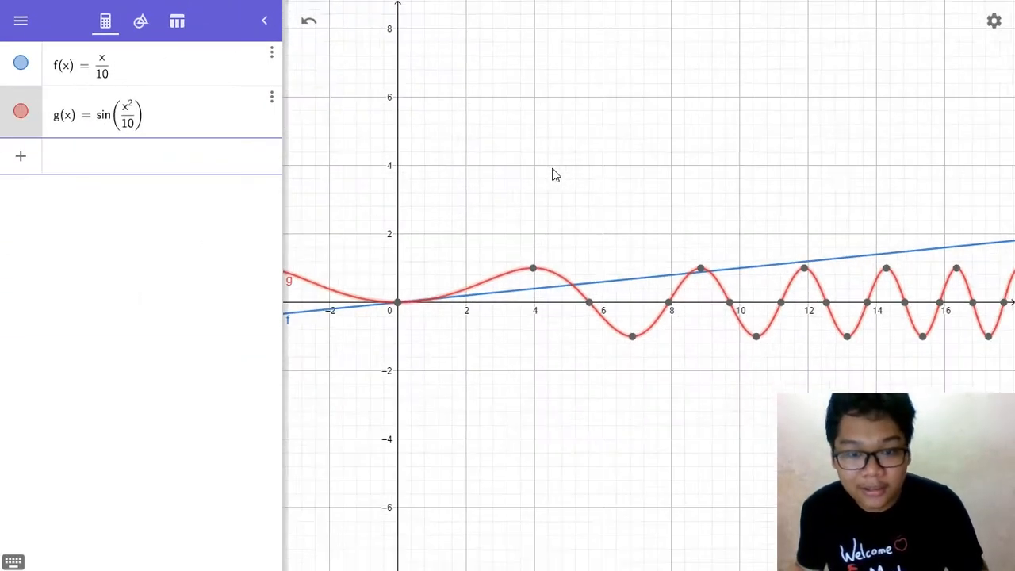
Step: Redefine g(x) as sin(f(x) x), replacing the x²/10 argument with the product of f(x) and x
scroll(552, 169, down, 1)
drag(663, 171, 563, 187)
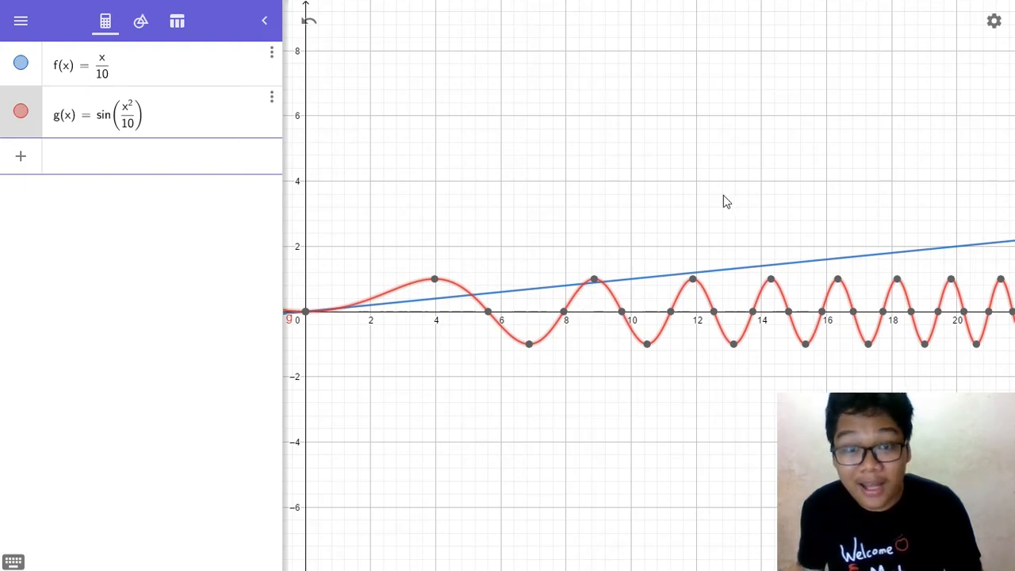
drag(723, 195, 817, 173)
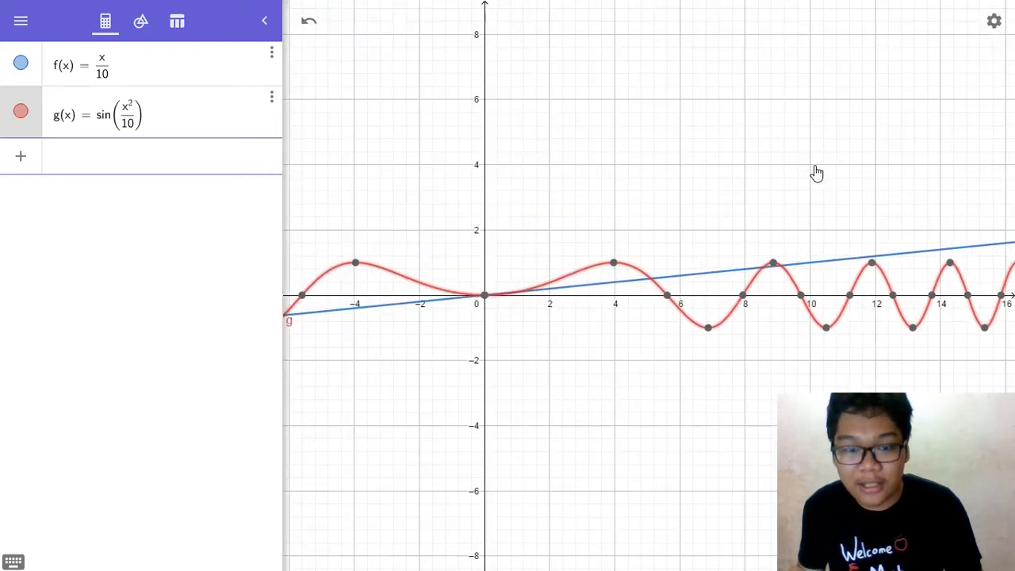
click(117, 73)
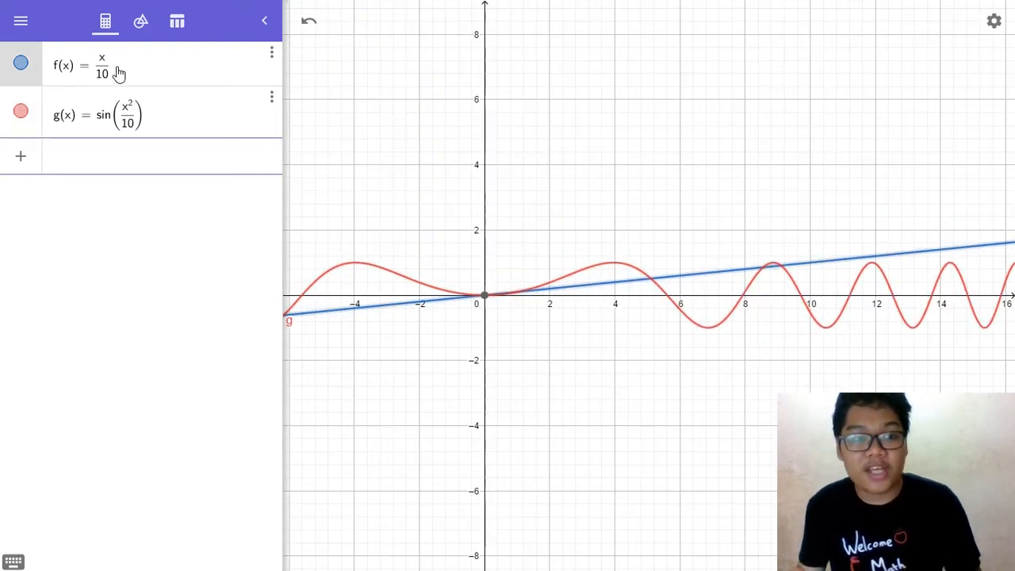
click(140, 124)
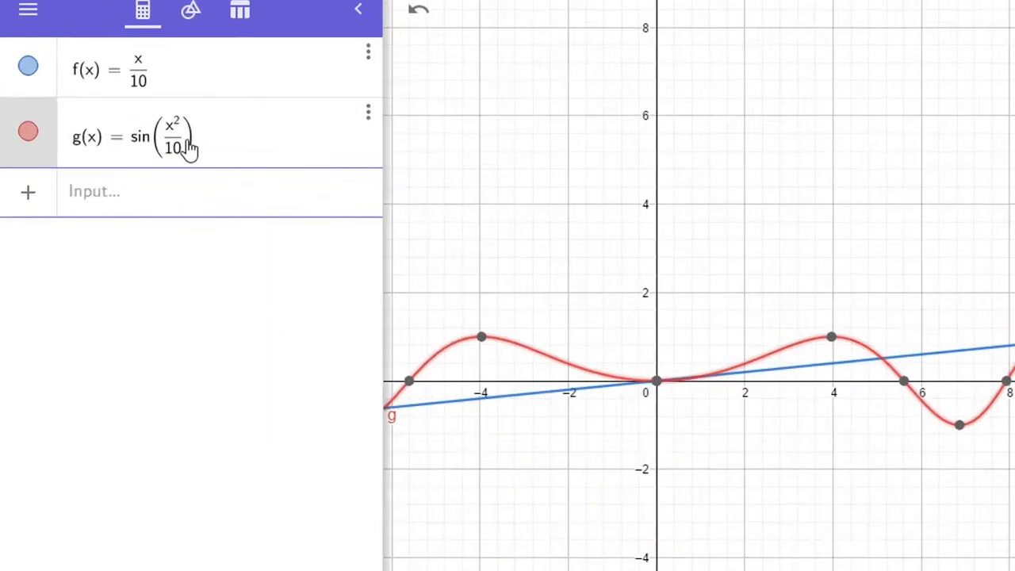
click(188, 149)
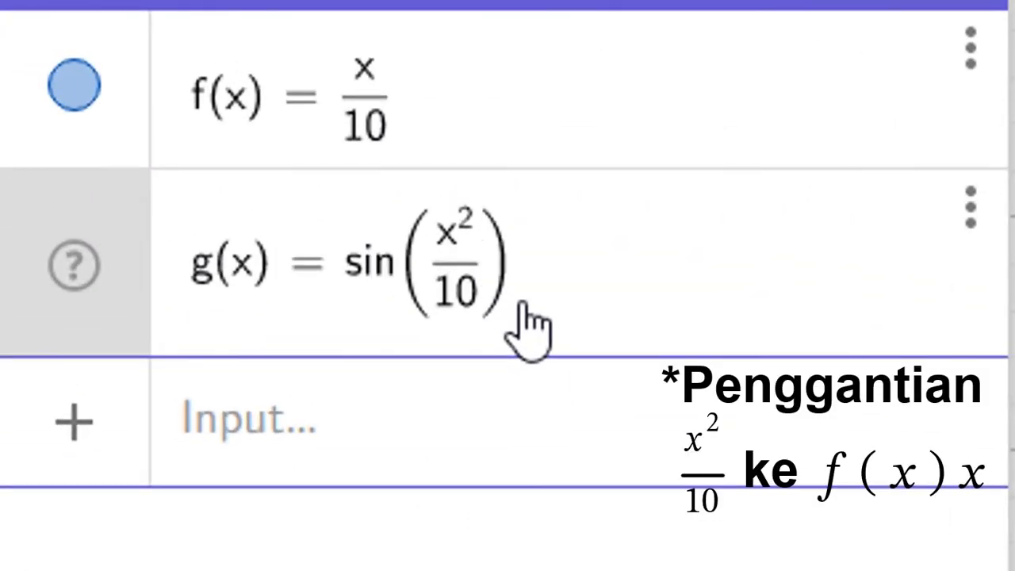
key(BackSpace)
key(BackSpace)
key(BackSpace)
key(BackSpace)
key(BackSpace)
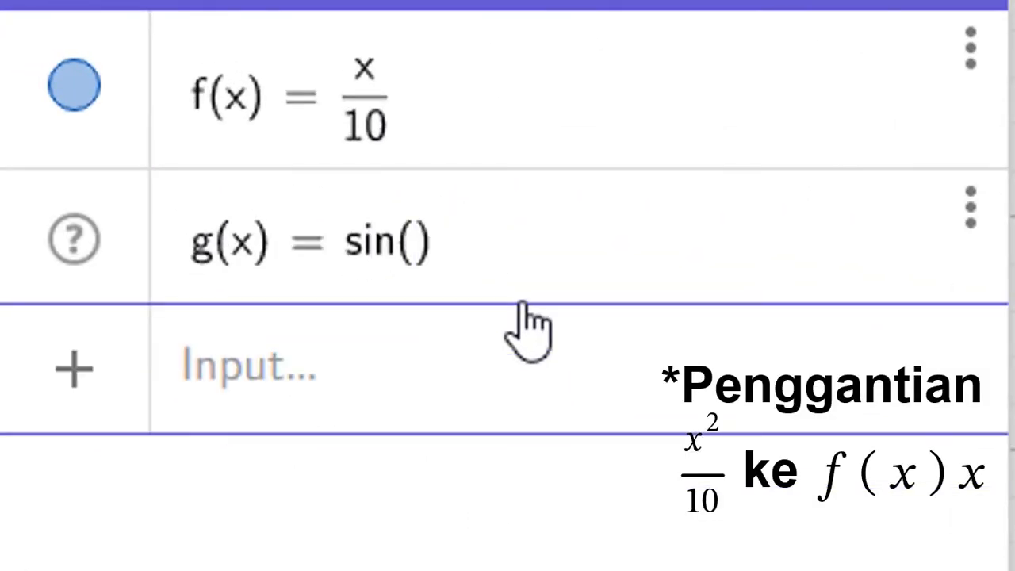
text(f(x)
key(Right)
text(x)
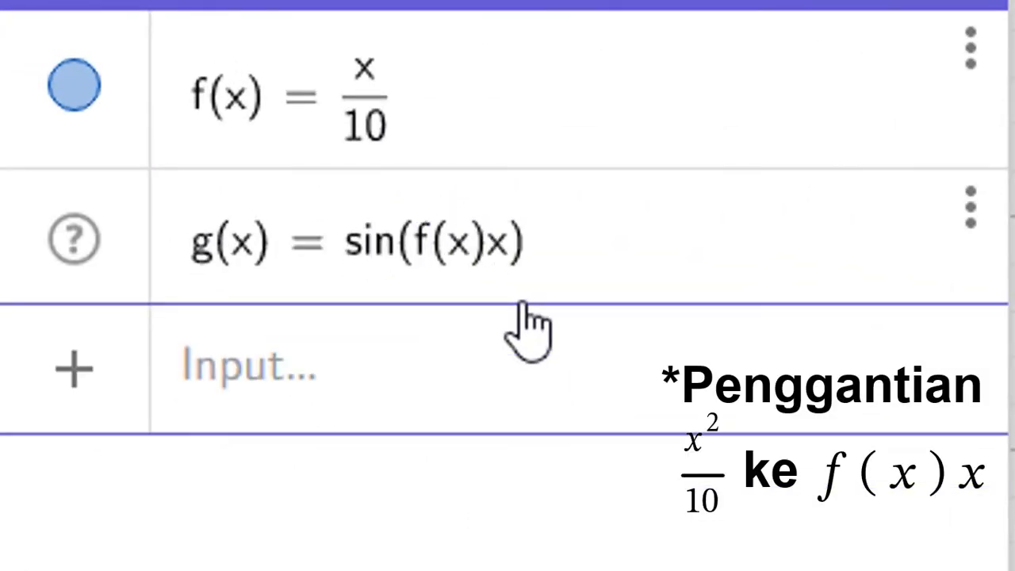
key(Return)
Step: Change the definition of f(x) to sin(x/10)
click(439, 131)
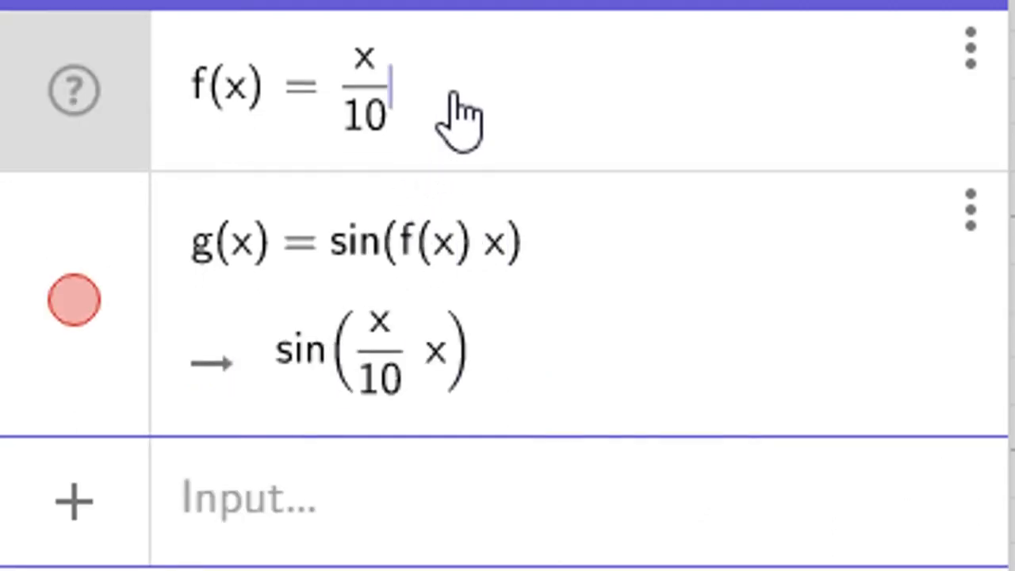
key(BackSpace)
key(BackSpace)
key(BackSpace)
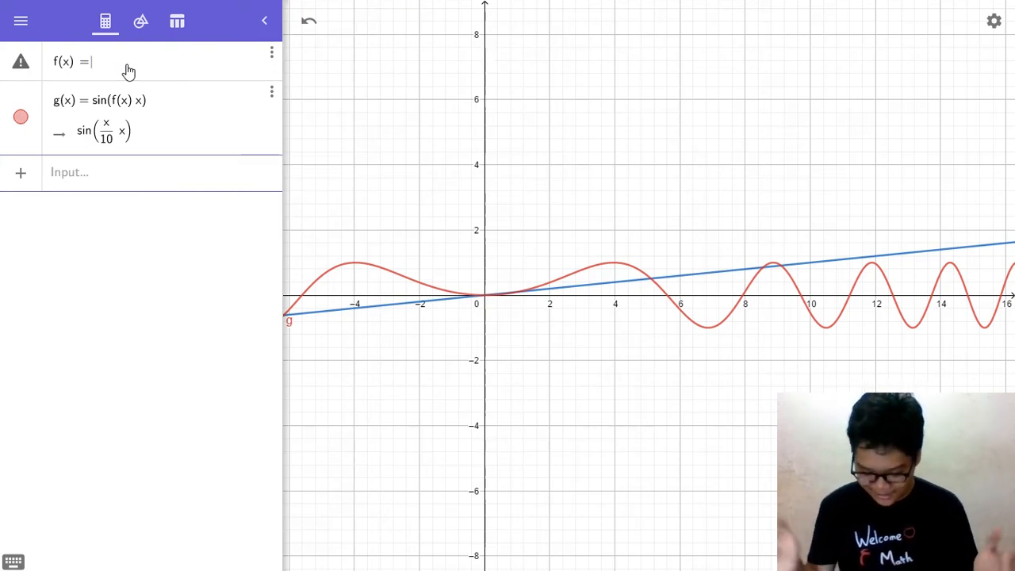
text(sin)
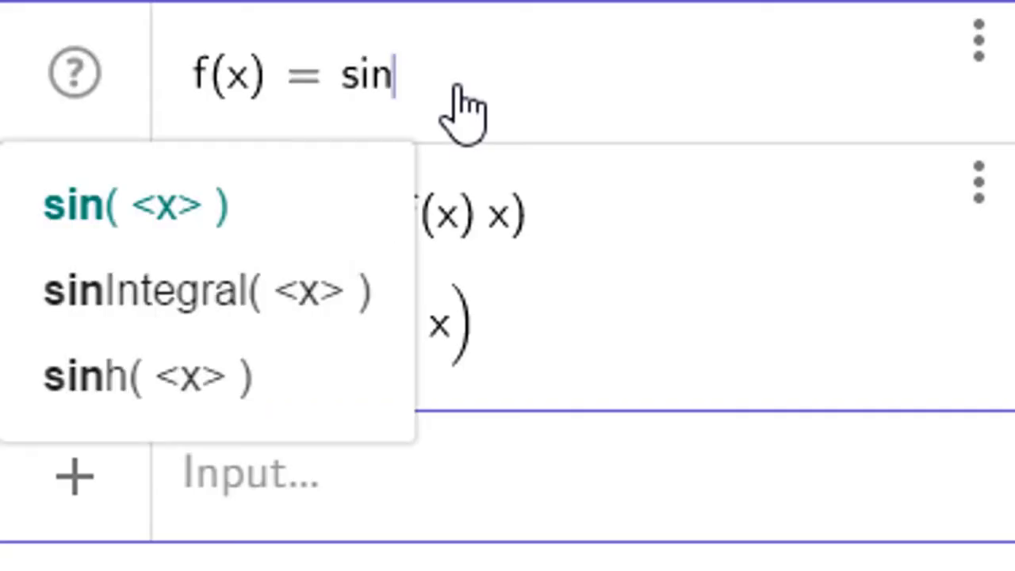
text(()
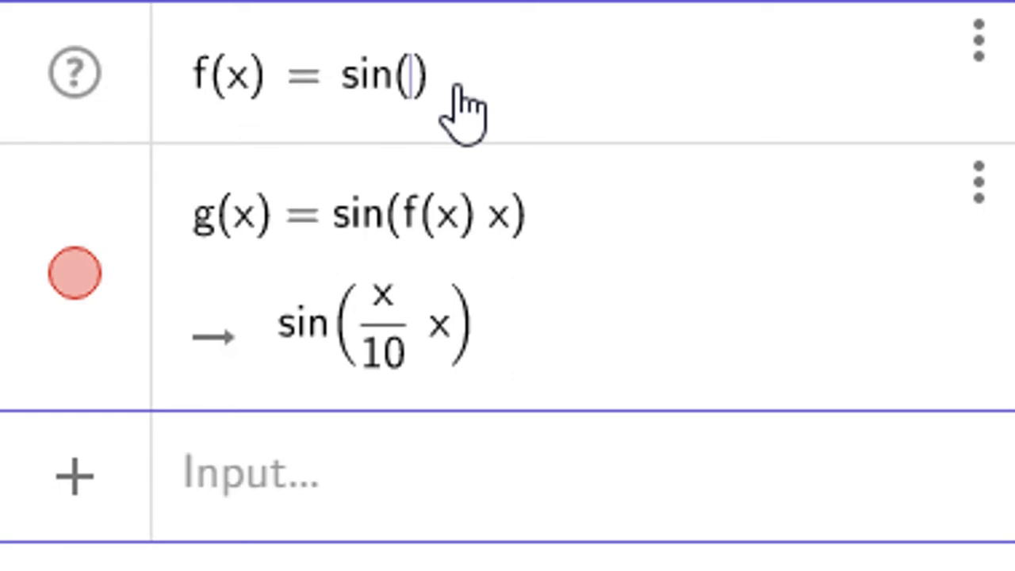
text(x/10)
key(Return)
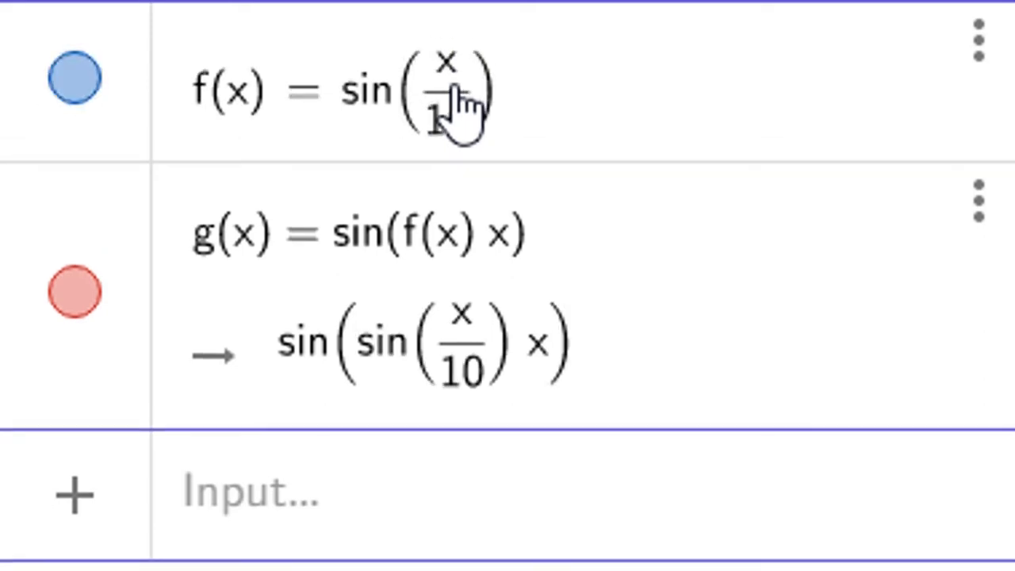
Step: Examine how the oscillations of g(x) vary relative to f(x) over a wider range of positive x values
scroll(431, 229, down, 6)
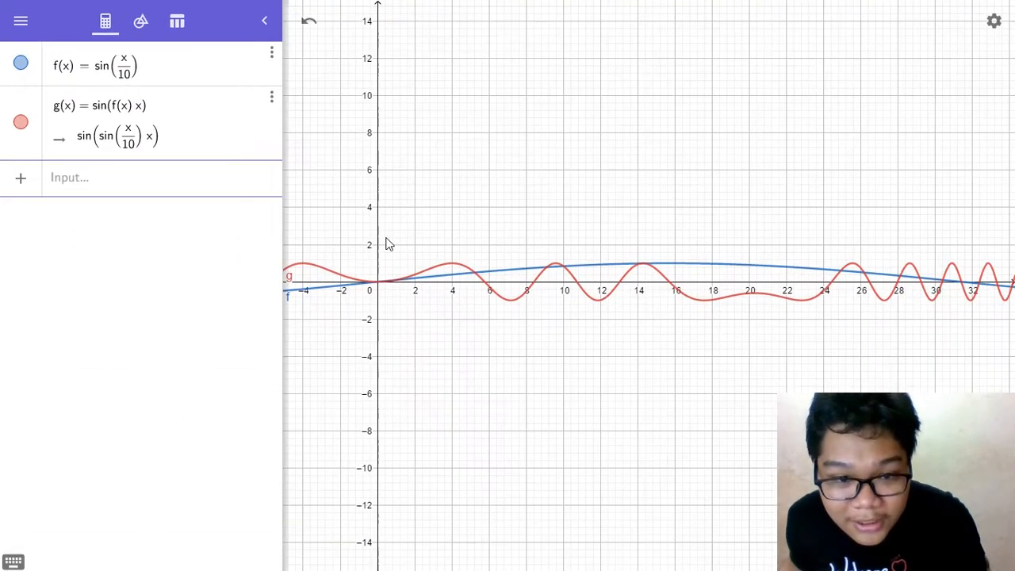
scroll(387, 244, down, 2)
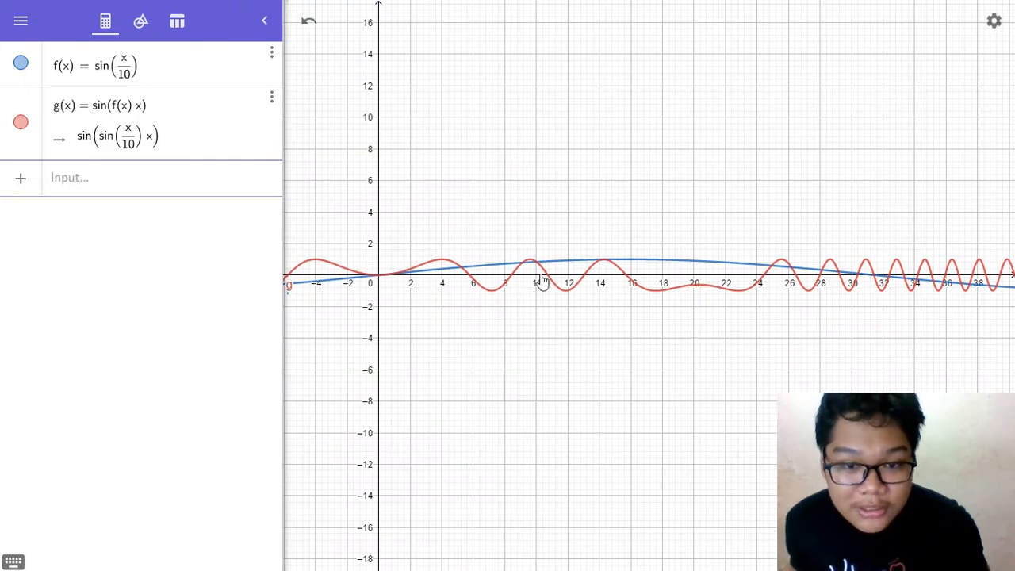
drag(693, 230, 514, 208)
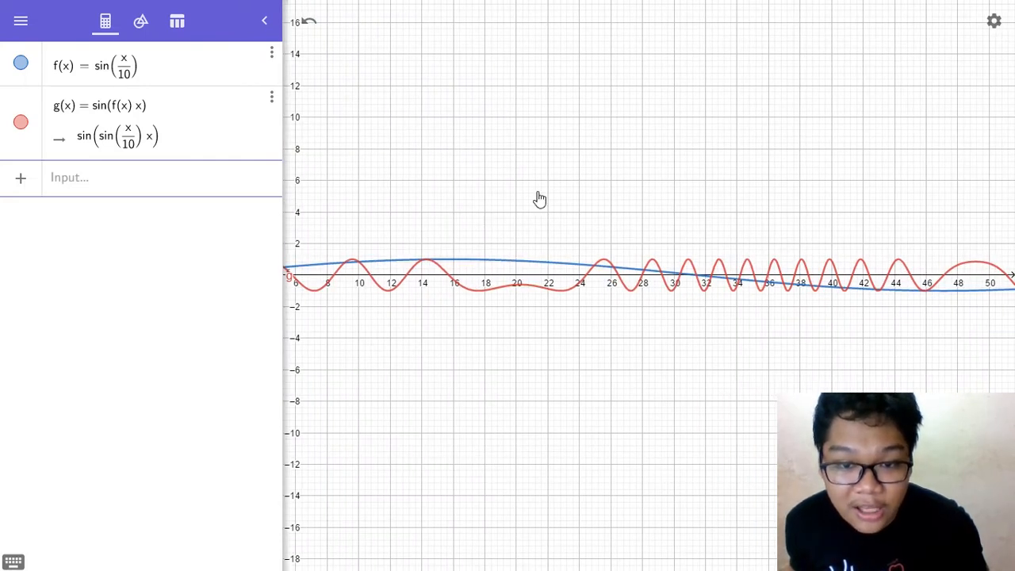
drag(658, 266, 428, 254)
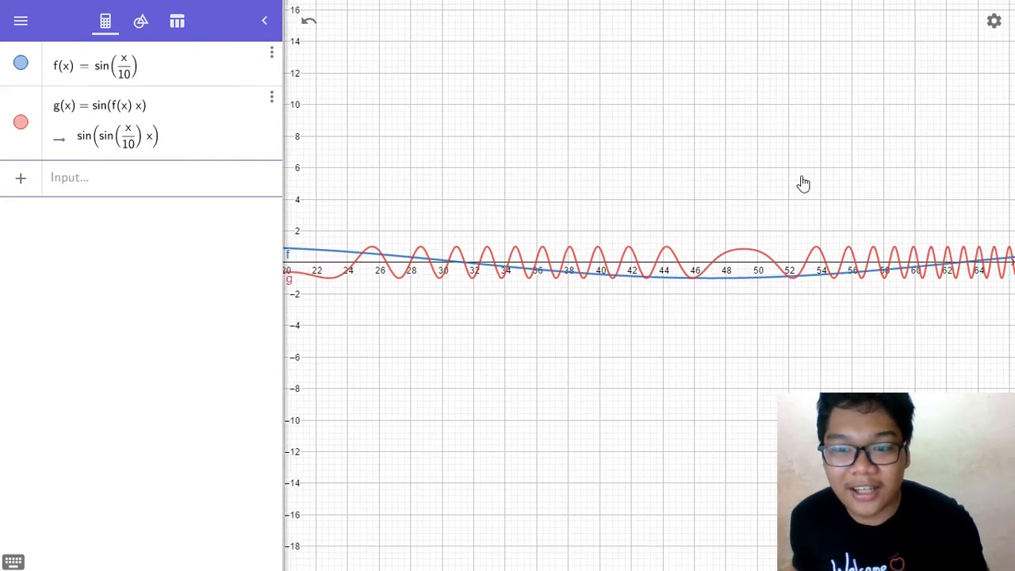
Step: Compare the spacing of g(x)'s oscillations with f(x) at larger x values and back around the origin
drag(803, 184, 415, 227)
drag(594, 172, 294, 173)
drag(566, 158, 990, 175)
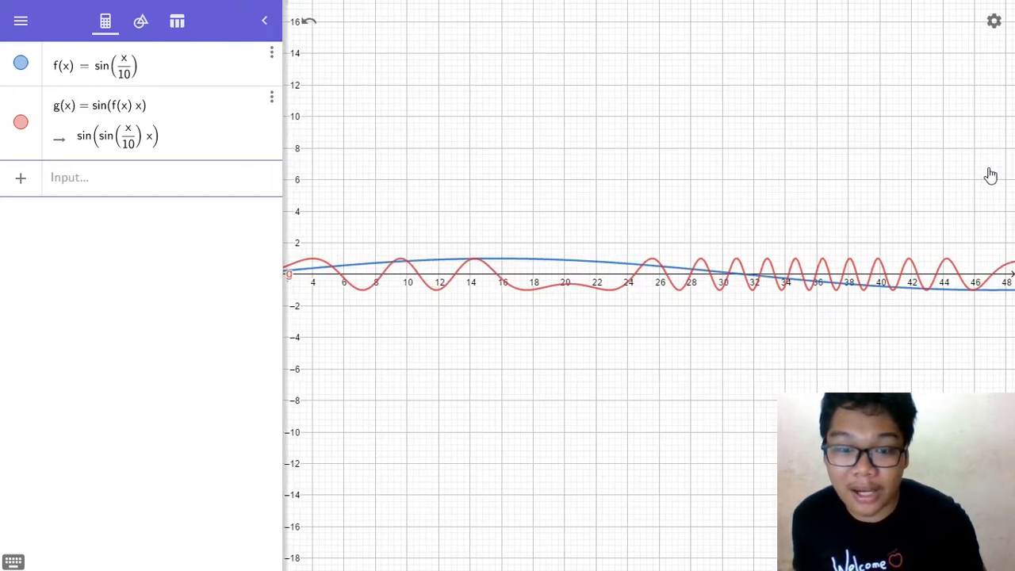
drag(555, 176, 757, 199)
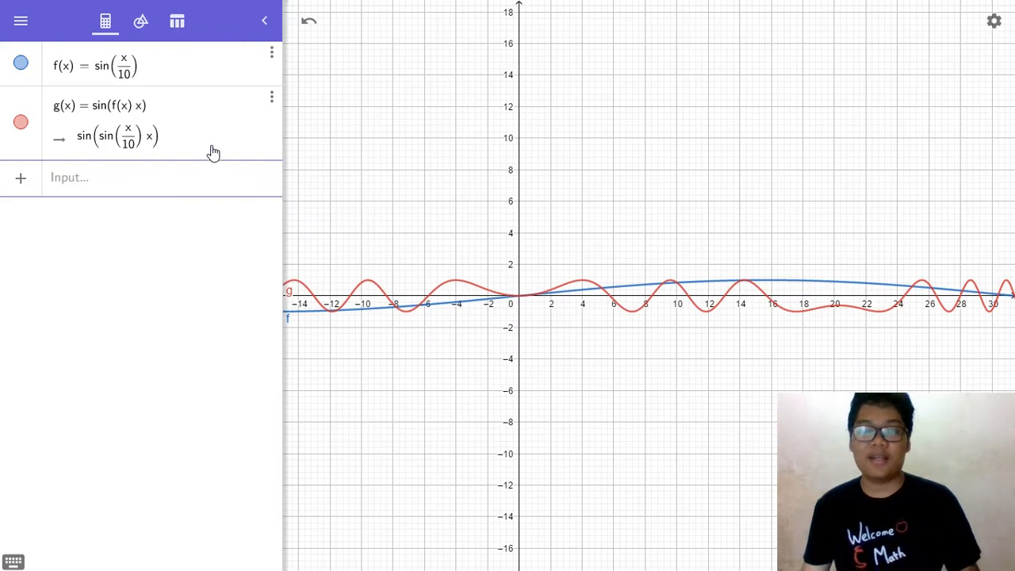
Step: Delete the function f(x) together with g(x), which depends on it, to clear the graph
click(218, 65)
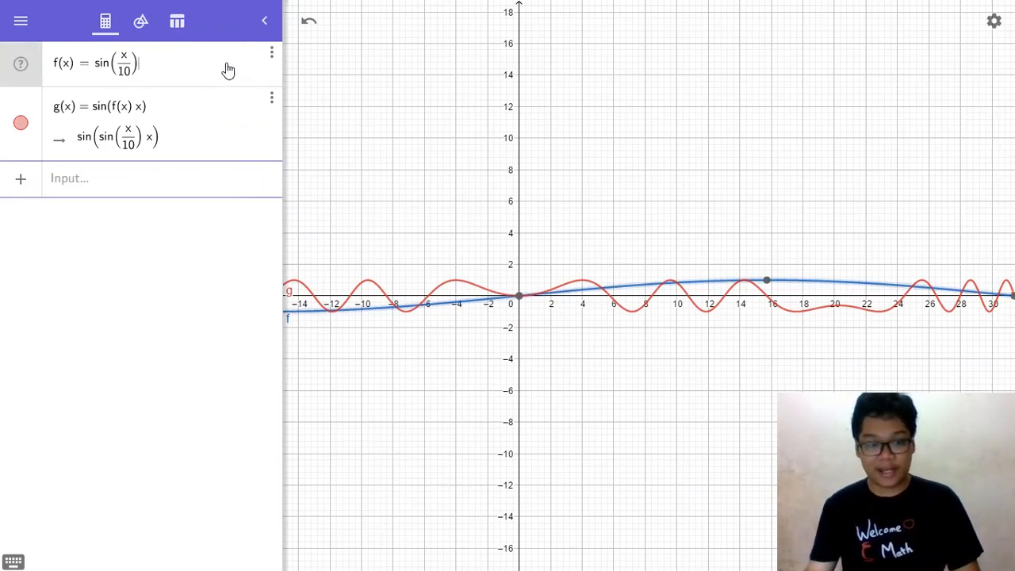
click(271, 56)
click(289, 124)
Step: Add a new function x²/100, with only the 2 in the exponent and 100 as the denominator
click(197, 73)
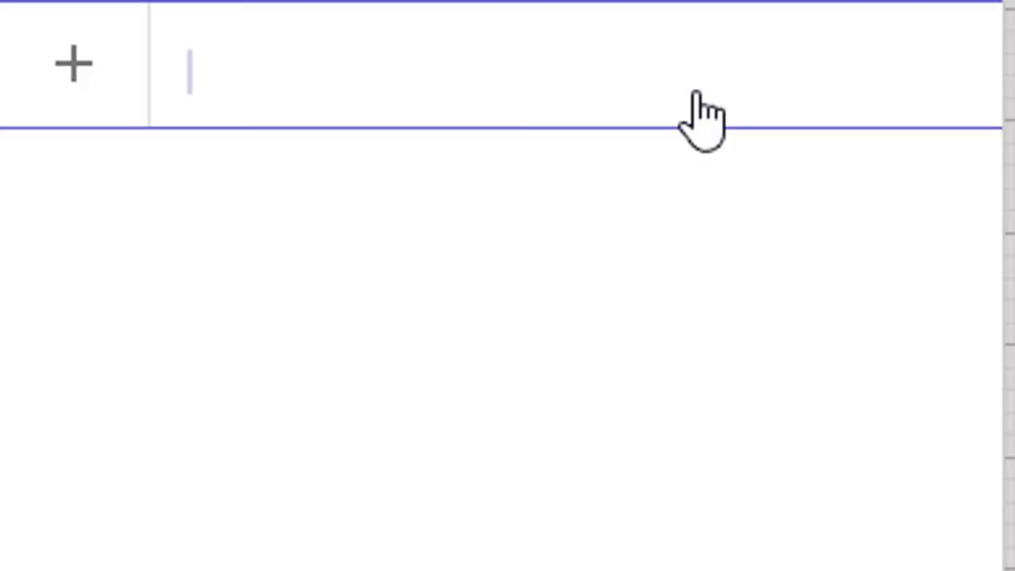
text(x^2/100)
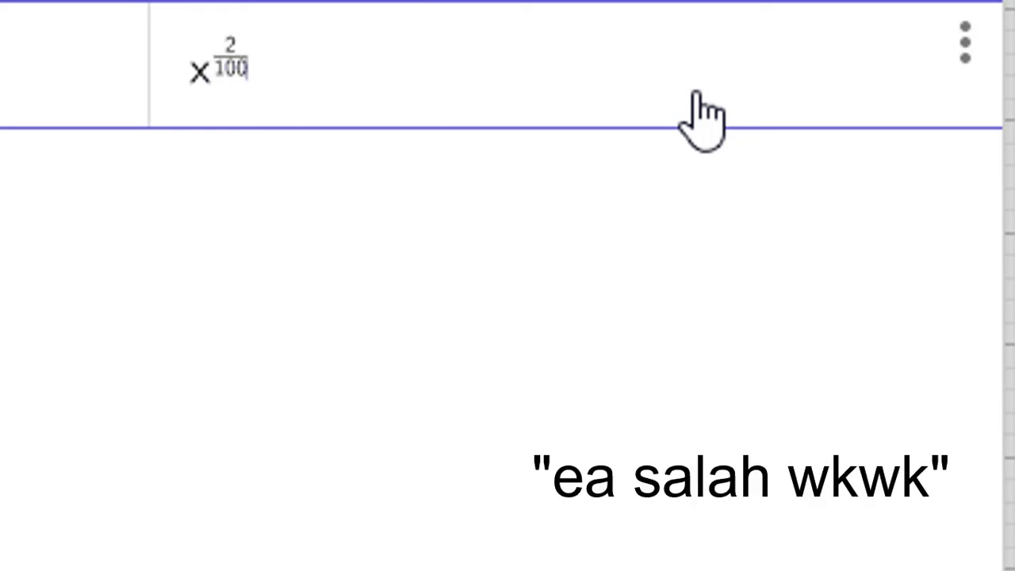
key(BackSpace)
key(BackSpace)
key(BackSpace)
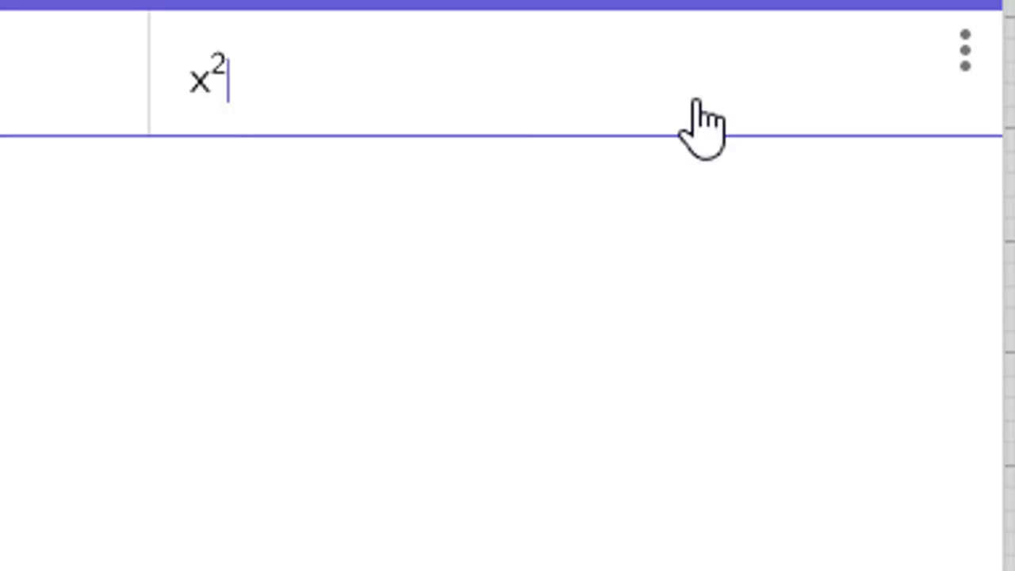
key(Right)
text(/100)
key(Return)
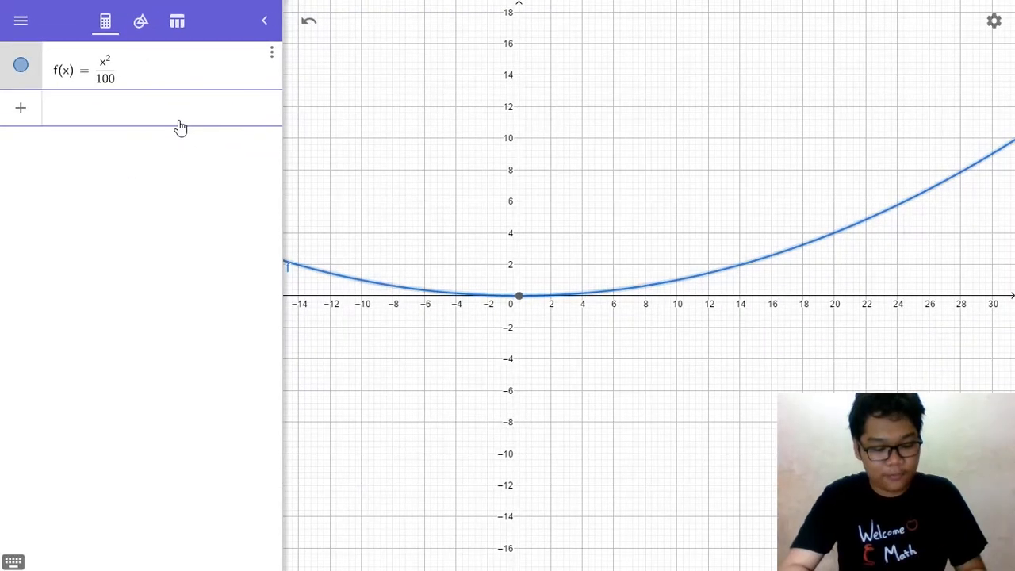
Step: Add a second function, sin x + f(x), below the parabola
text(sin x)
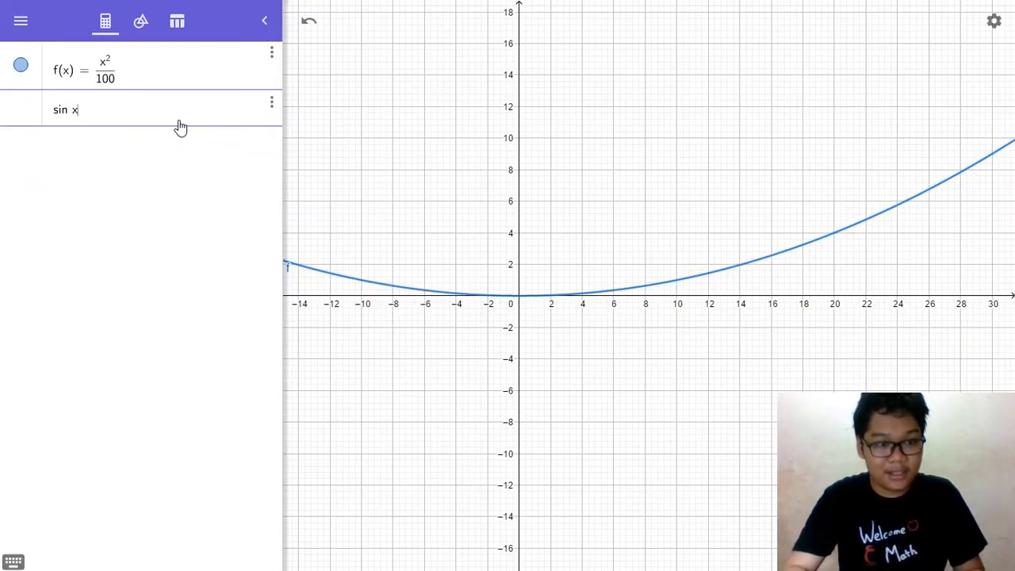
text(+ )
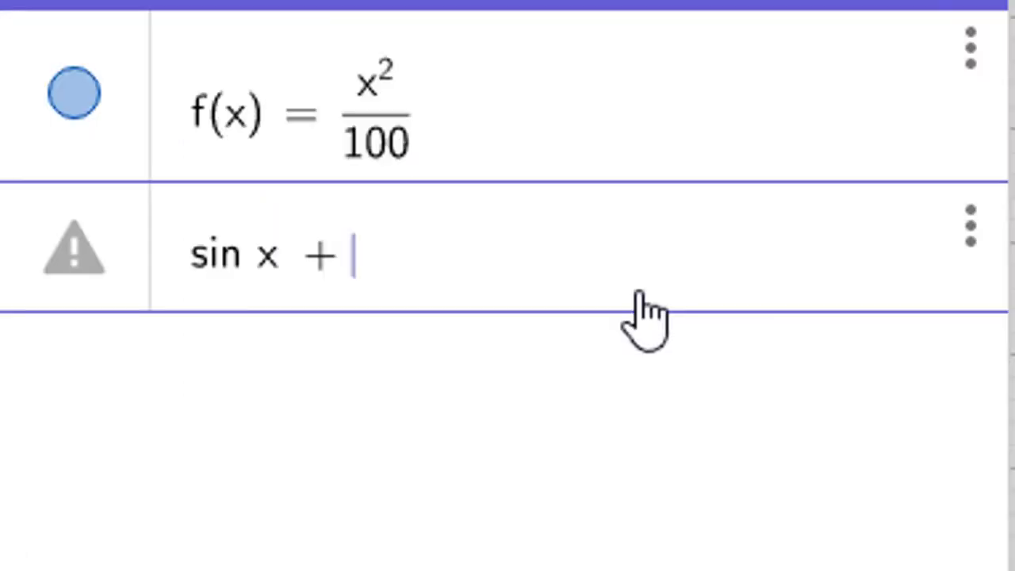
text(f(x))
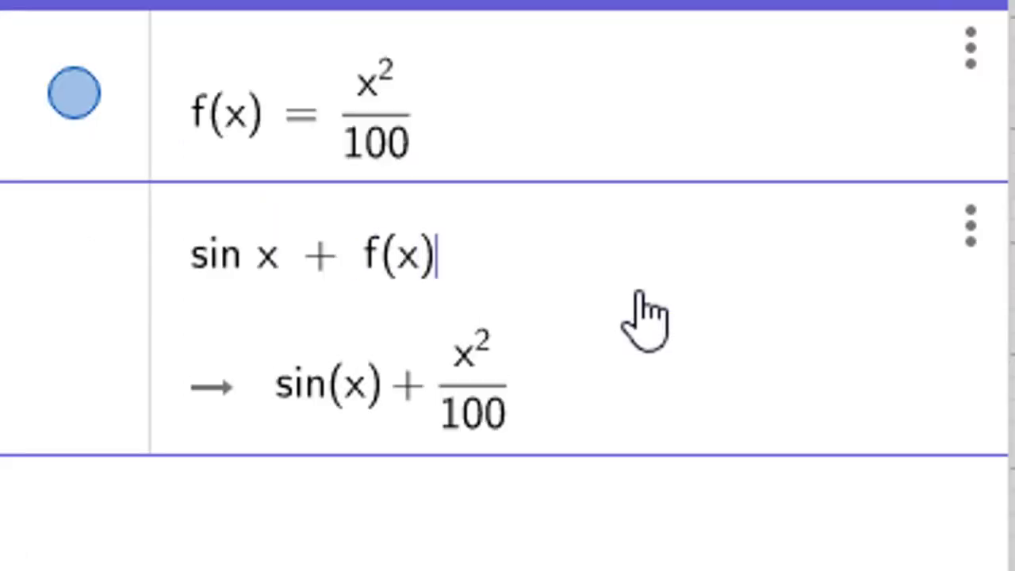
key(Return)
Step: Examine how g(x) oscillates around the parabola f(x) over a wide range of positive x values and near the origin
scroll(448, 250, down, 5)
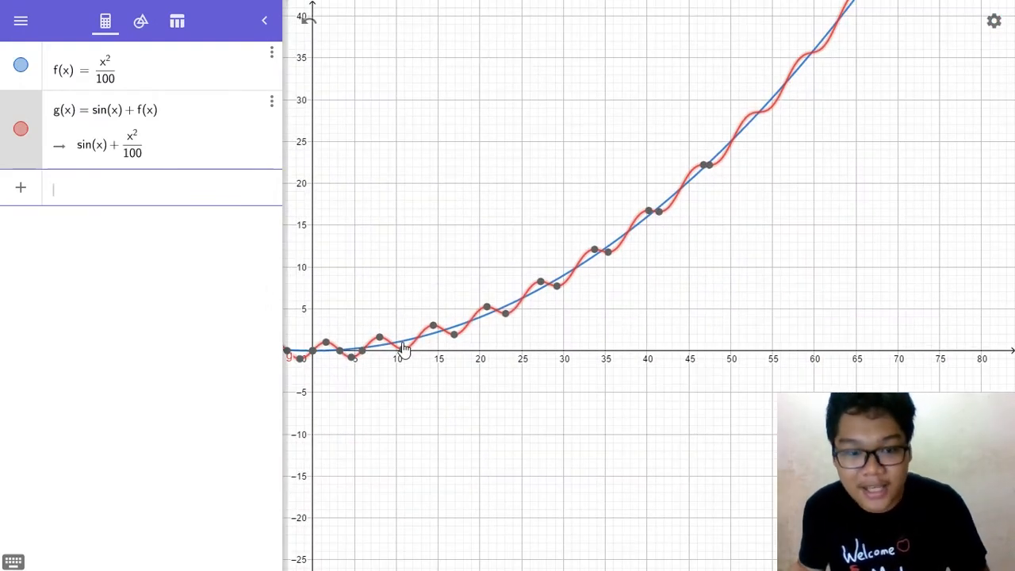
drag(546, 213, 465, 308)
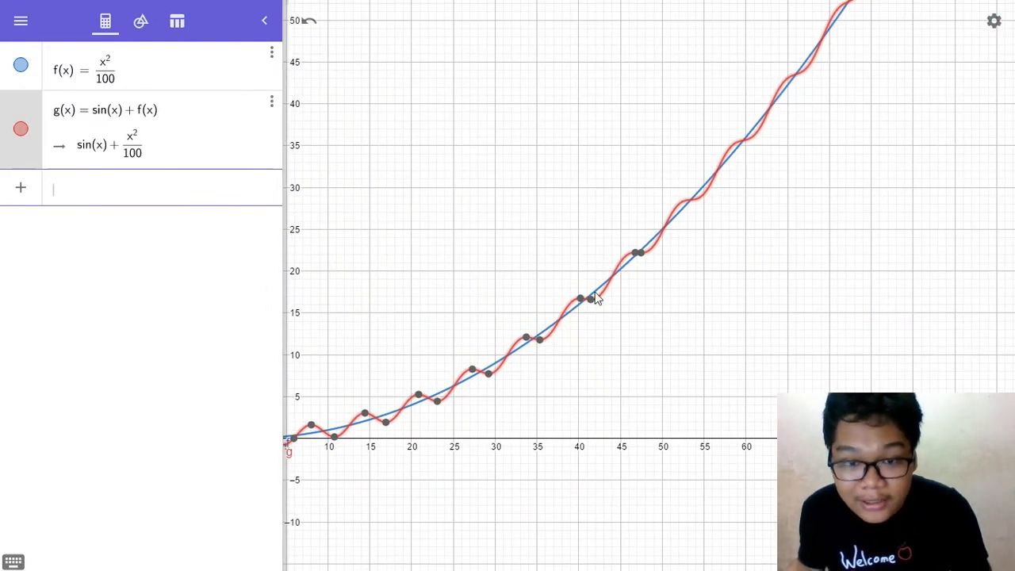
drag(572, 221, 490, 301)
drag(511, 217, 401, 278)
drag(577, 138, 462, 356)
drag(573, 148, 724, 40)
drag(450, 376, 634, 84)
drag(437, 262, 565, 262)
scroll(566, 263, up, 1)
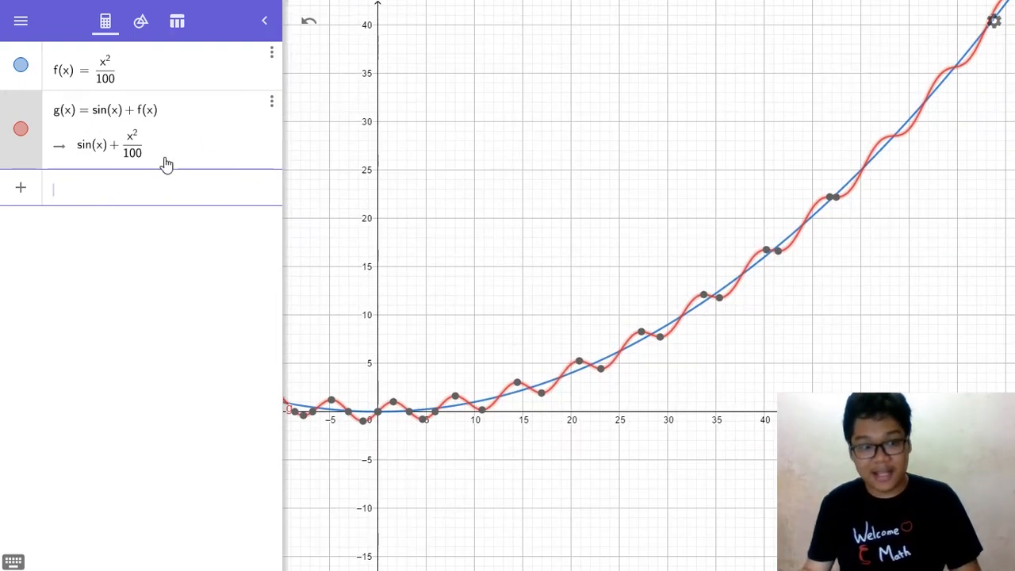
Step: Change the definition of f(x) to sin(3x), keeping g(x) as the sum of sin(x) and f(x)
click(138, 77)
key(BackSpace)
key(BackSpace)
key(BackSpace)
key(BackSpace)
key(BackSpace)
key(BackSpace)
key(BackSpace)
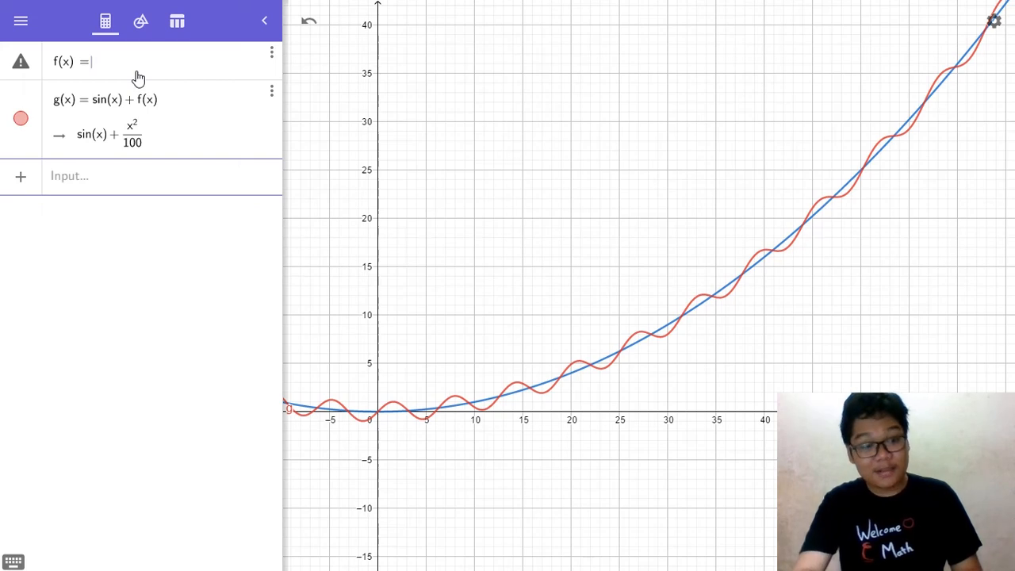
text(sin)
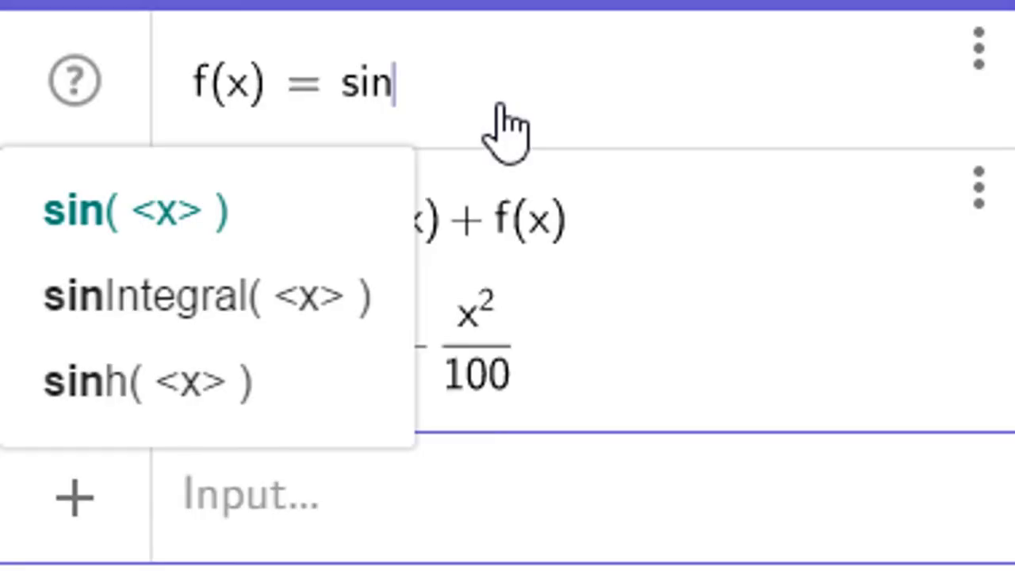
text((3 x)
key(Return)
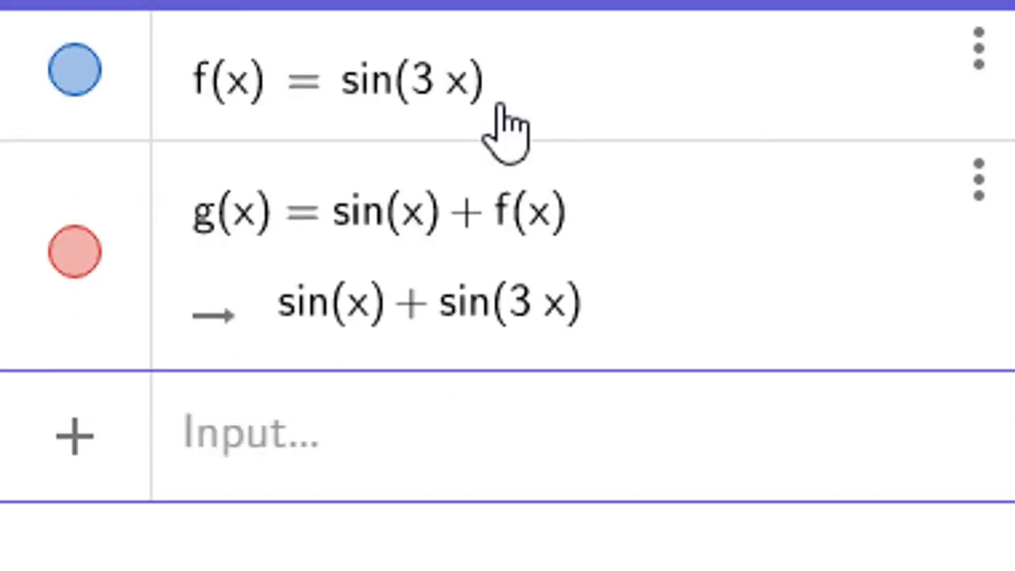
Step: Hide the curve of f(x) to inspect the shape of g(x) alone up close, and show f(x) again
scroll(491, 357, up, 2)
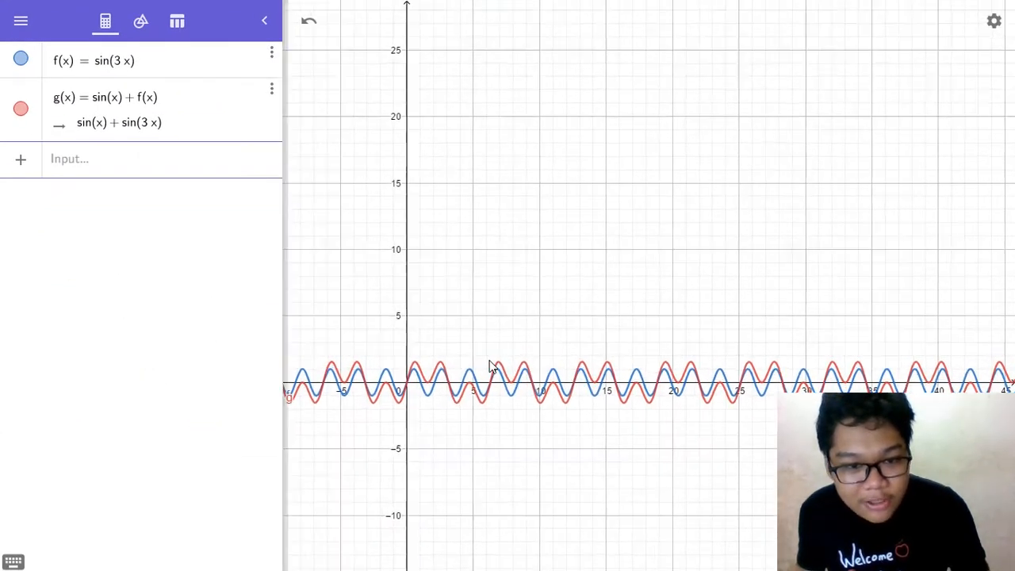
click(21, 59)
drag(506, 236, 450, 231)
scroll(465, 268, up, 2)
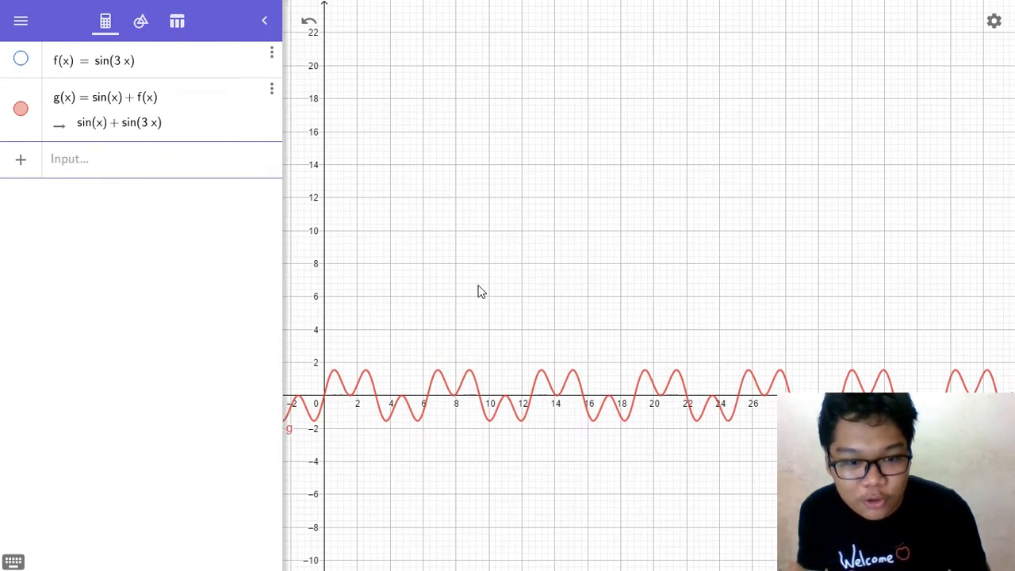
click(21, 62)
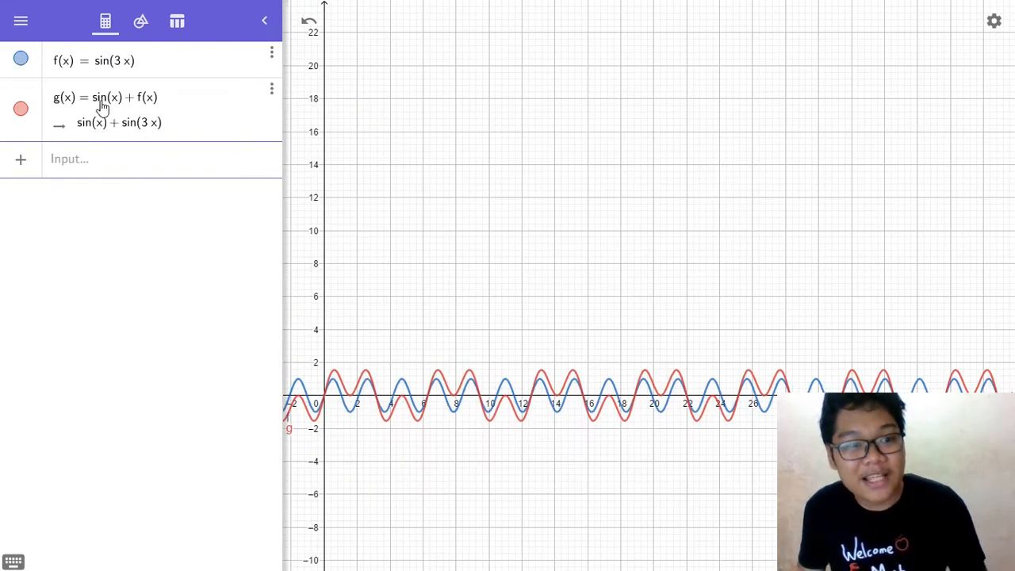
Step: Redefine g(x) as sin(100x) + f(x) and inspect its dense wave around f(x) near the origin
click(108, 103)
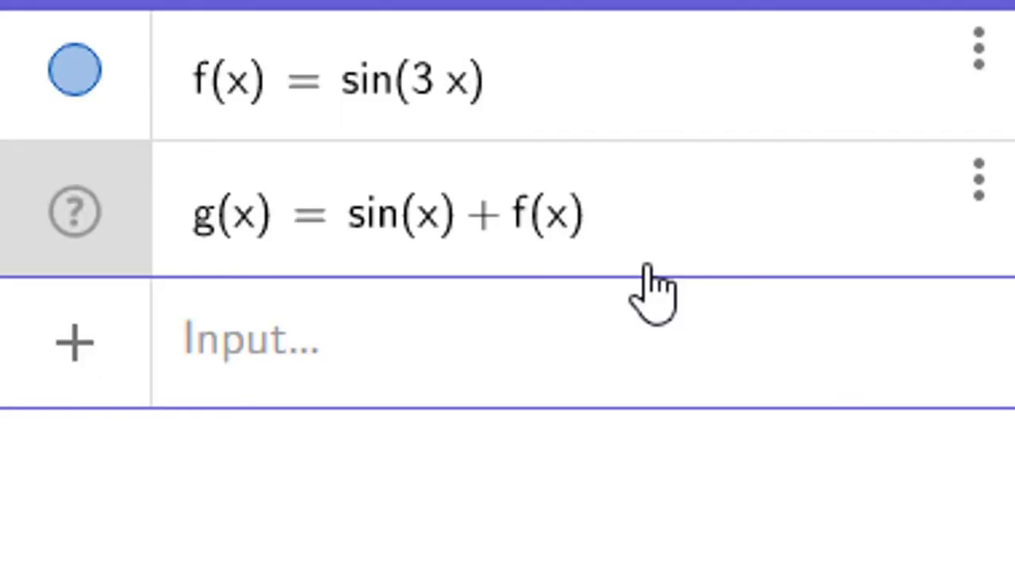
text(100)
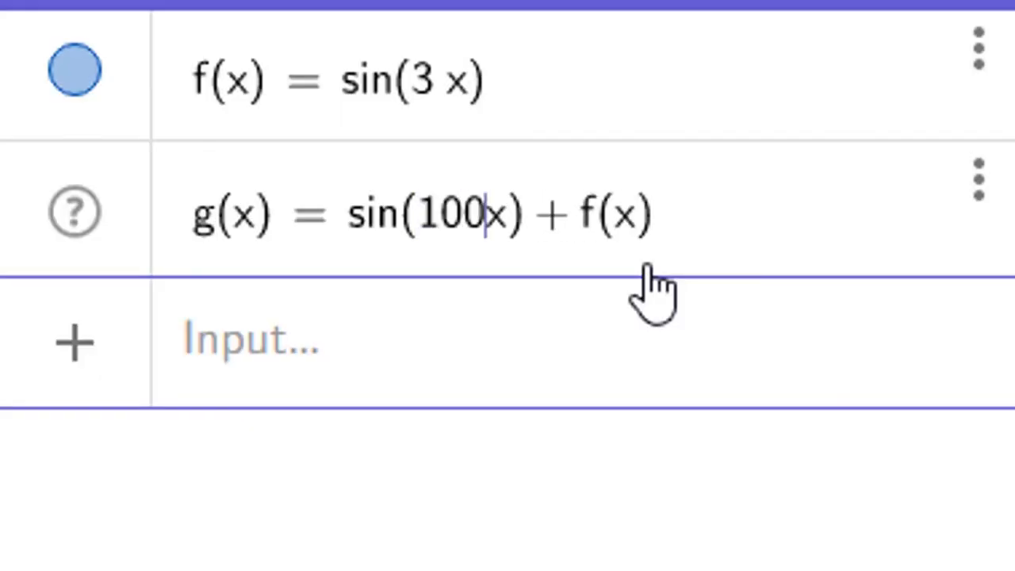
key(Return)
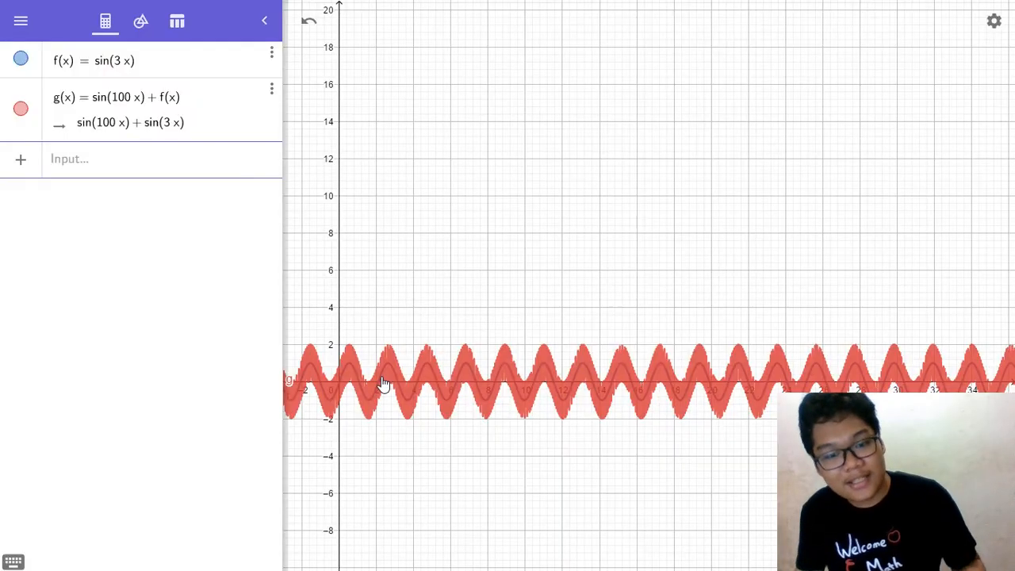
scroll(386, 376, up, 1)
scroll(386, 369, up, 2)
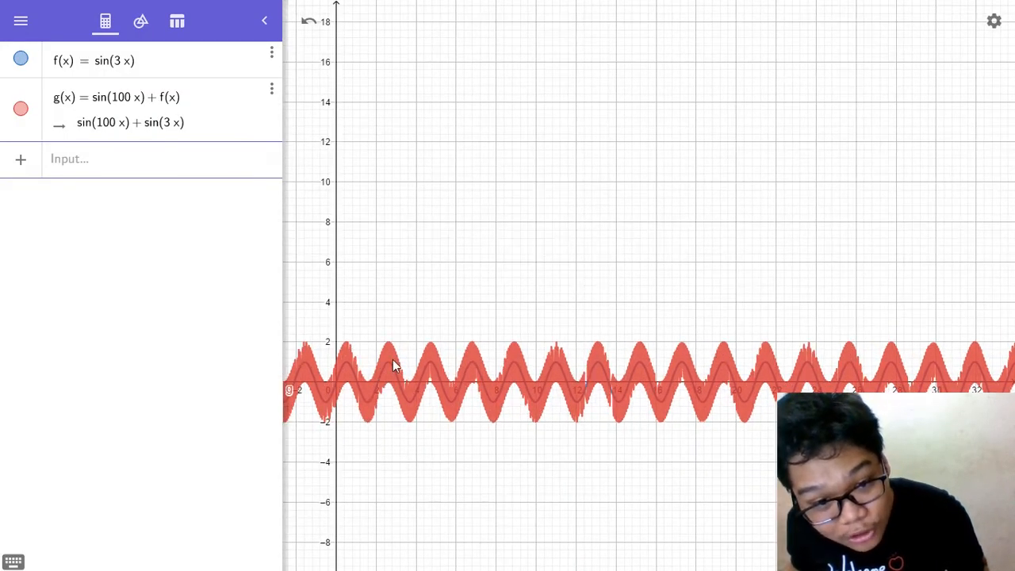